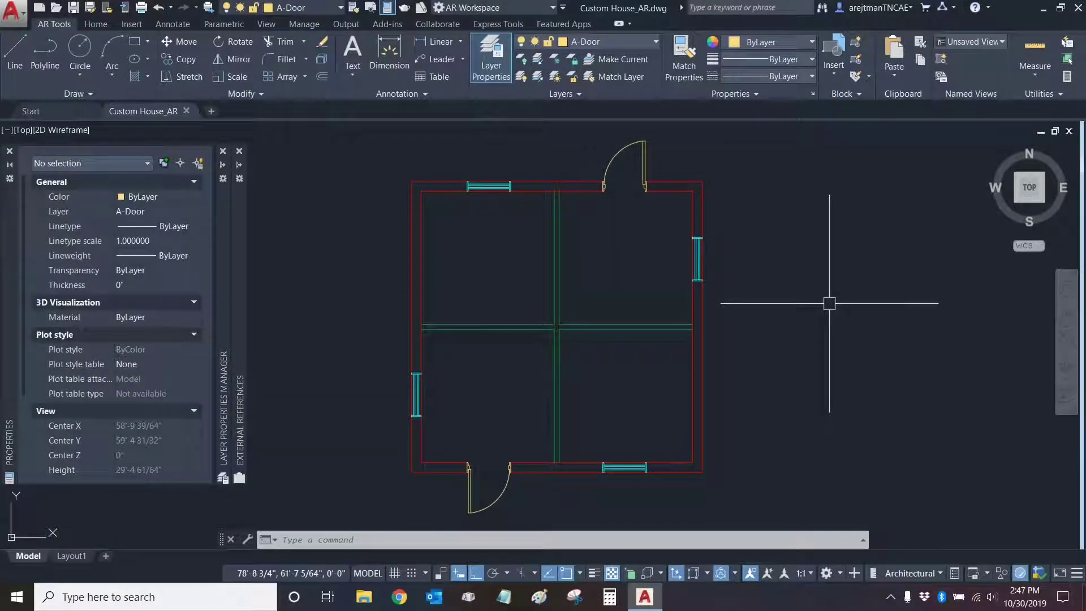
left_click(298, 25)
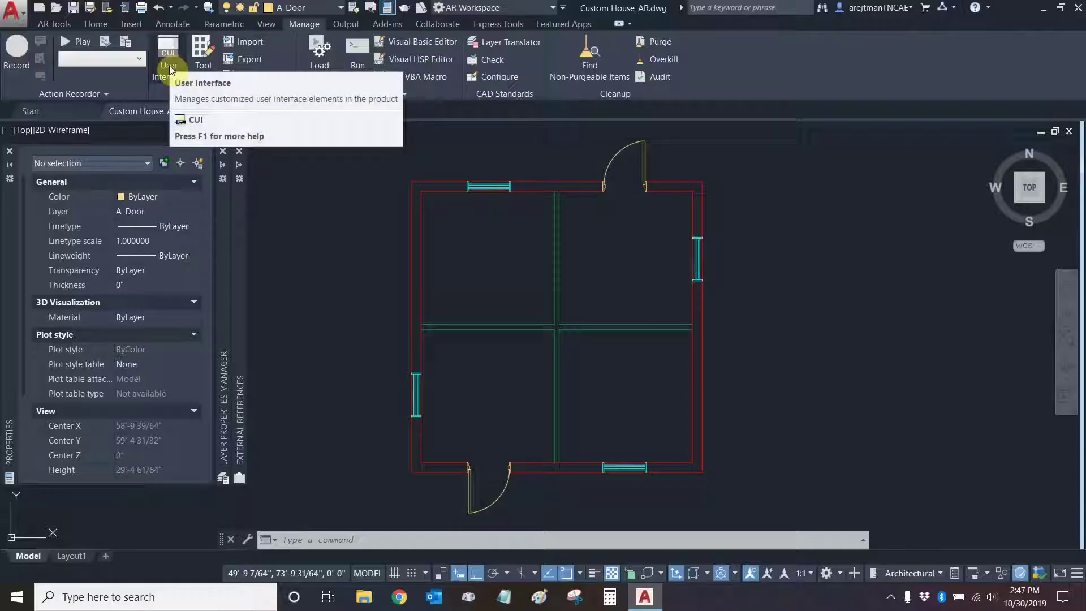
left_click(53, 23)
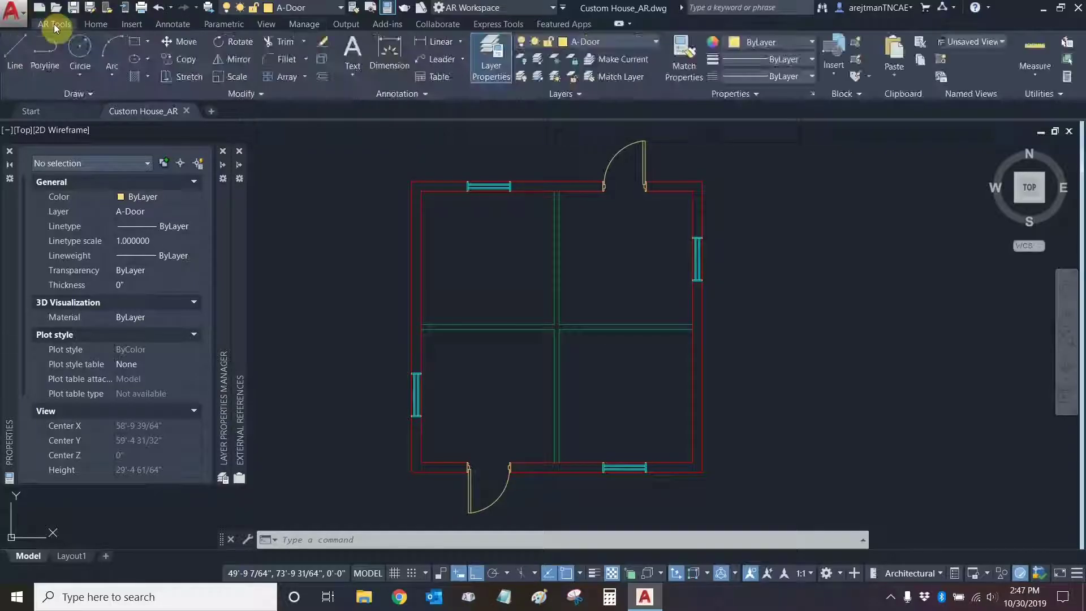
left_click(563, 9)
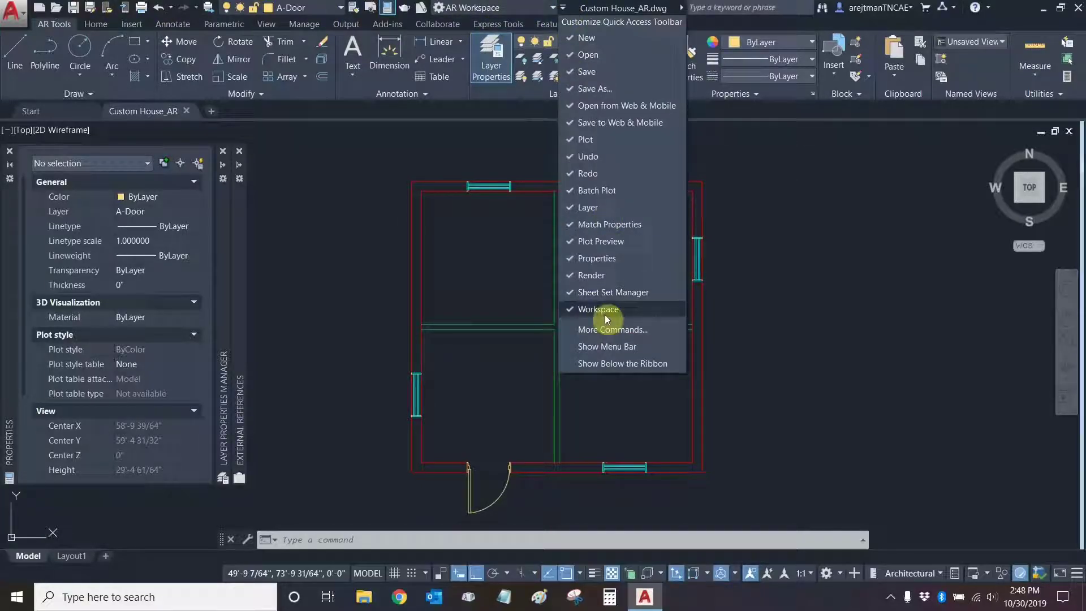
left_click(282, 197)
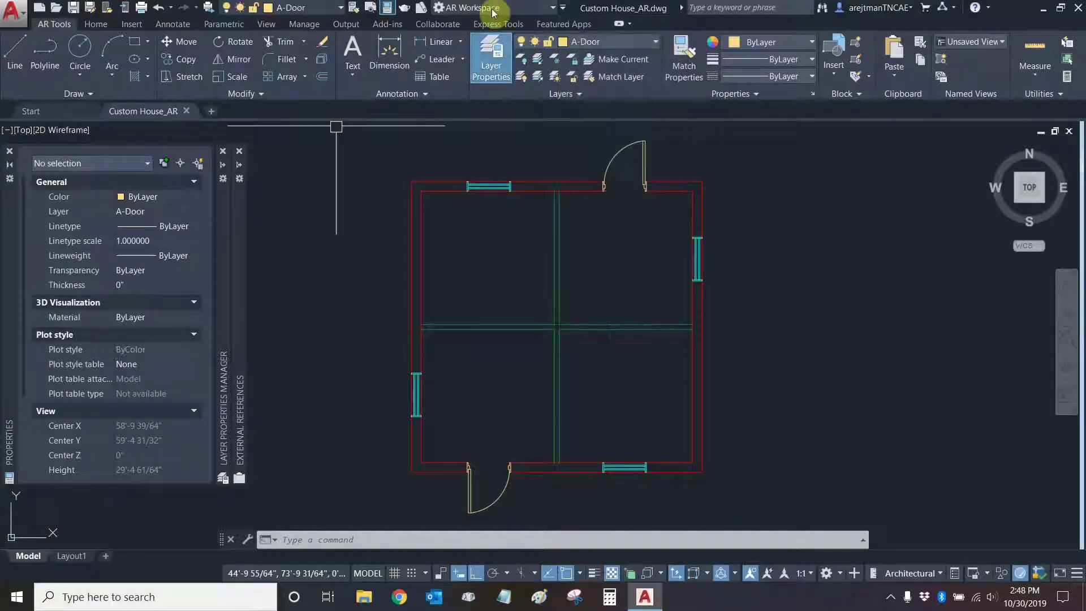
Step: Open the user interface customization for workspaces and duplicate the Drafting & Annotation workspace
left_click(524, 9)
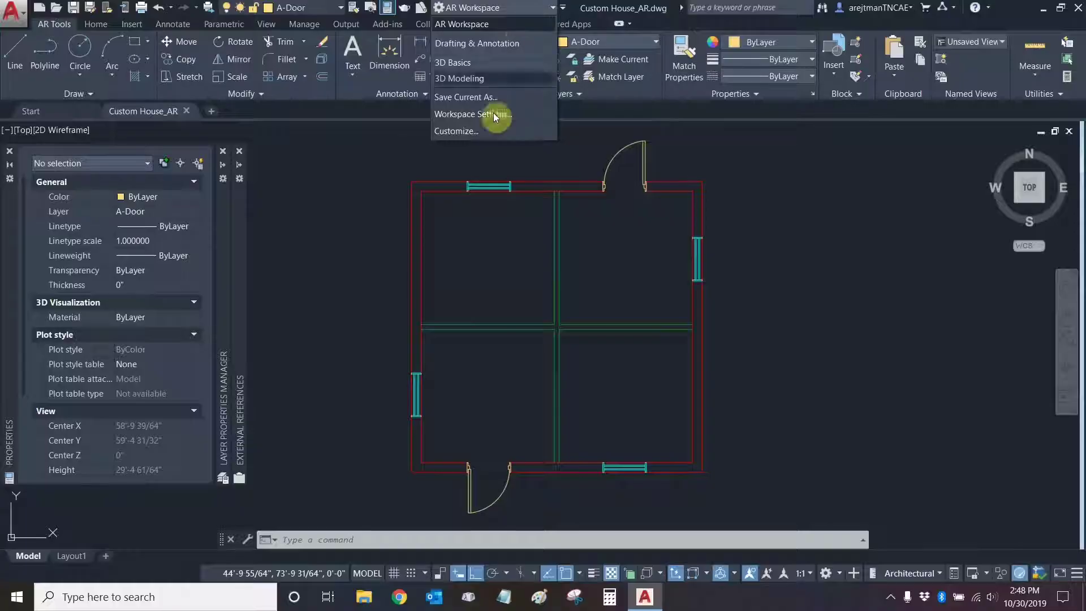
left_click(478, 131)
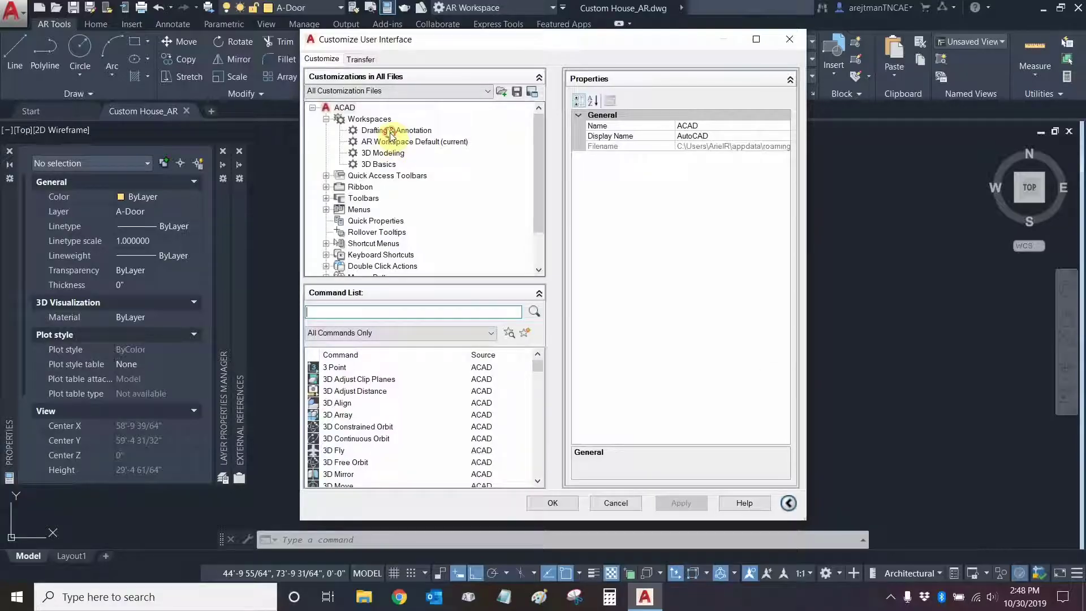
left_click(391, 133)
right_click(390, 136)
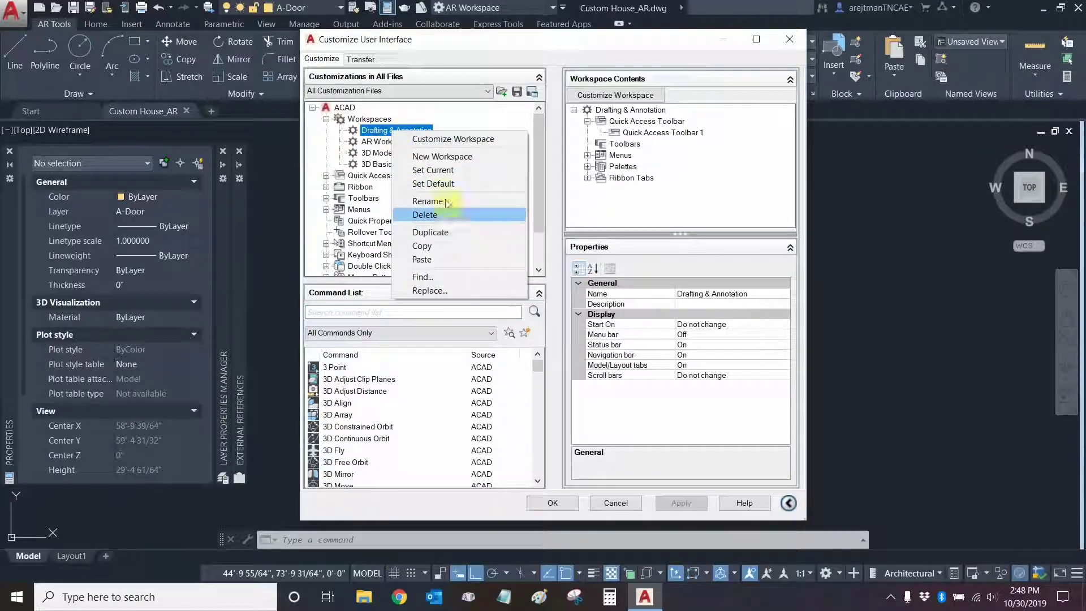
left_click(449, 233)
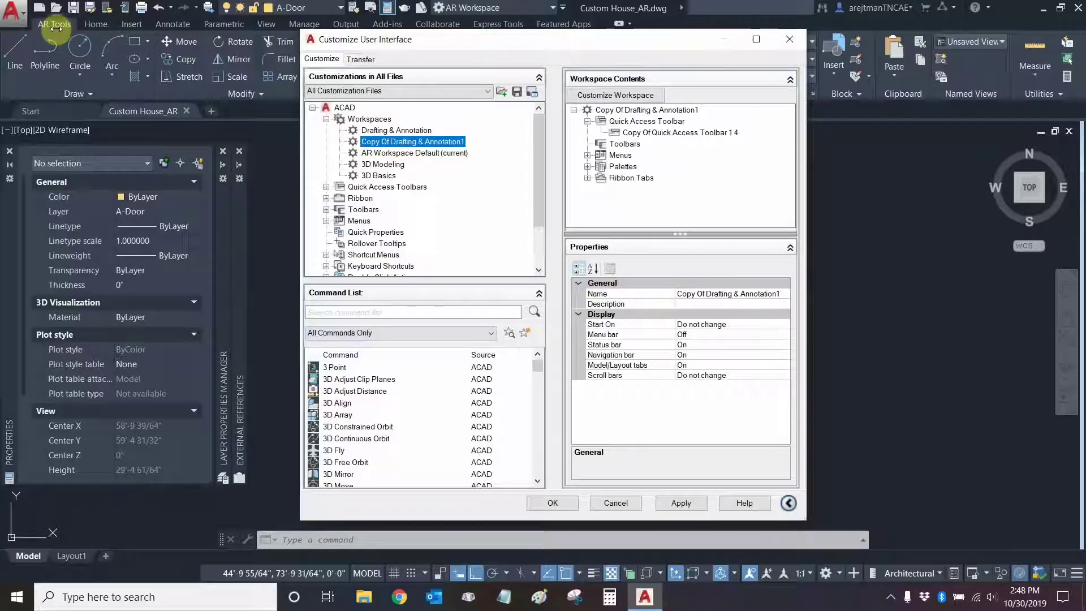
Step: Rename the duplicated Drafting & Annotation workspace as Workspace Test
right_click(397, 142)
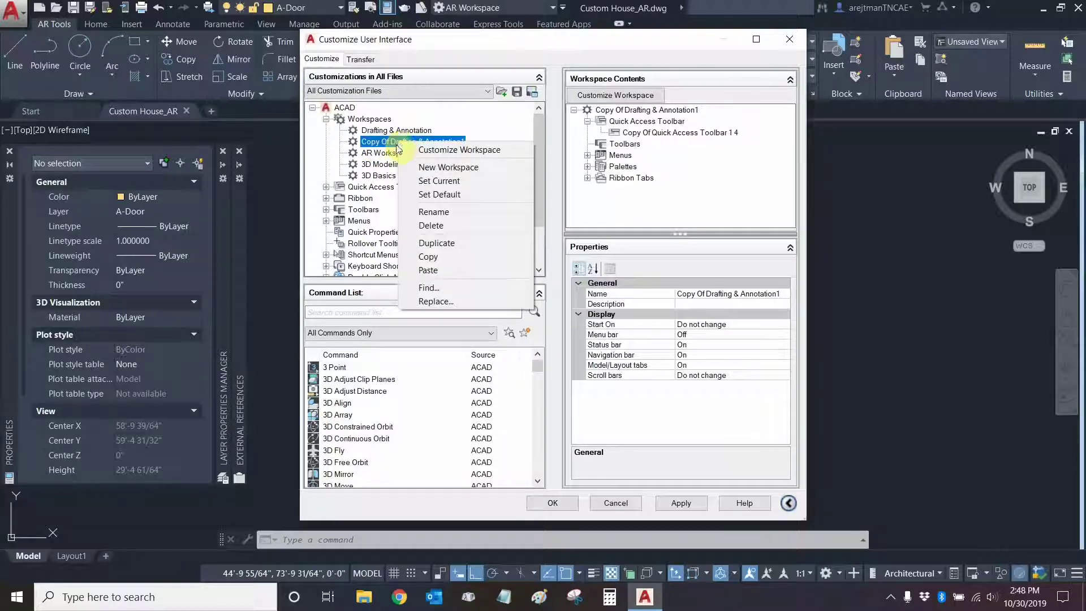
left_click(433, 212)
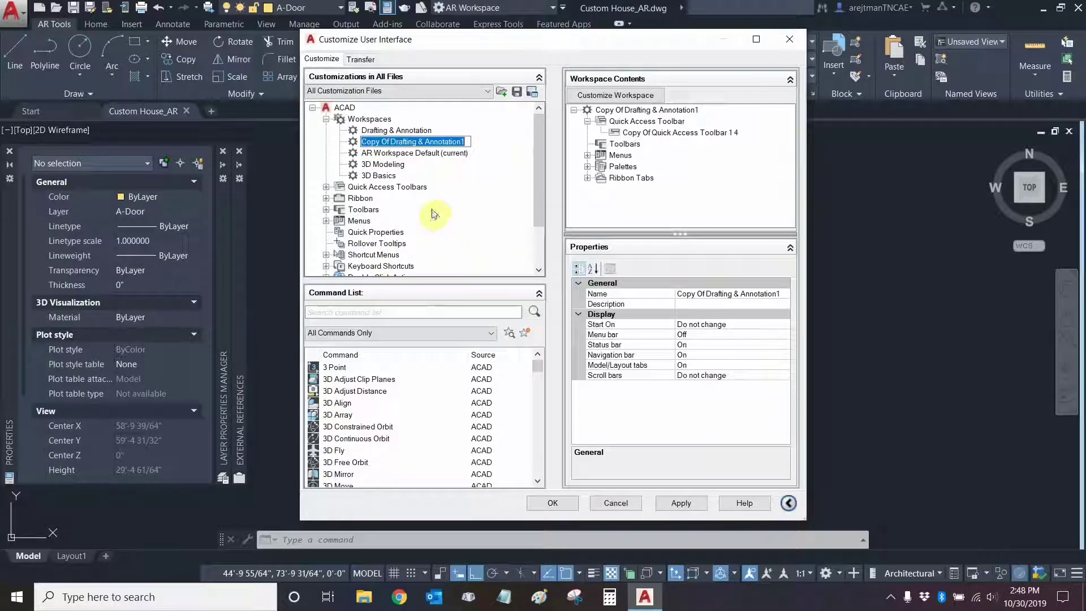
type("Wo")
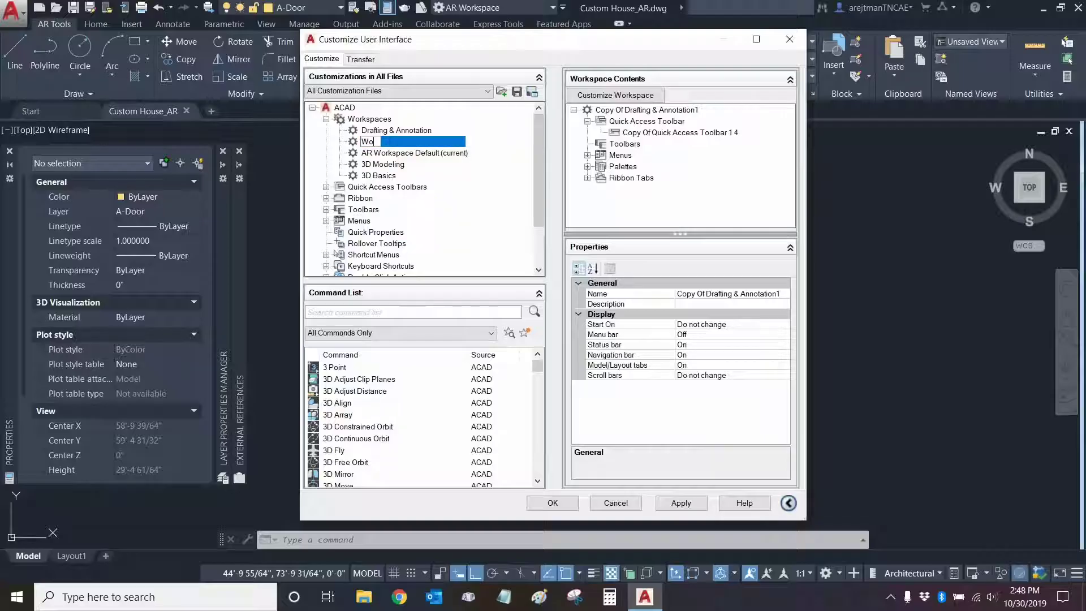
type("rkspace Test")
key("Return")
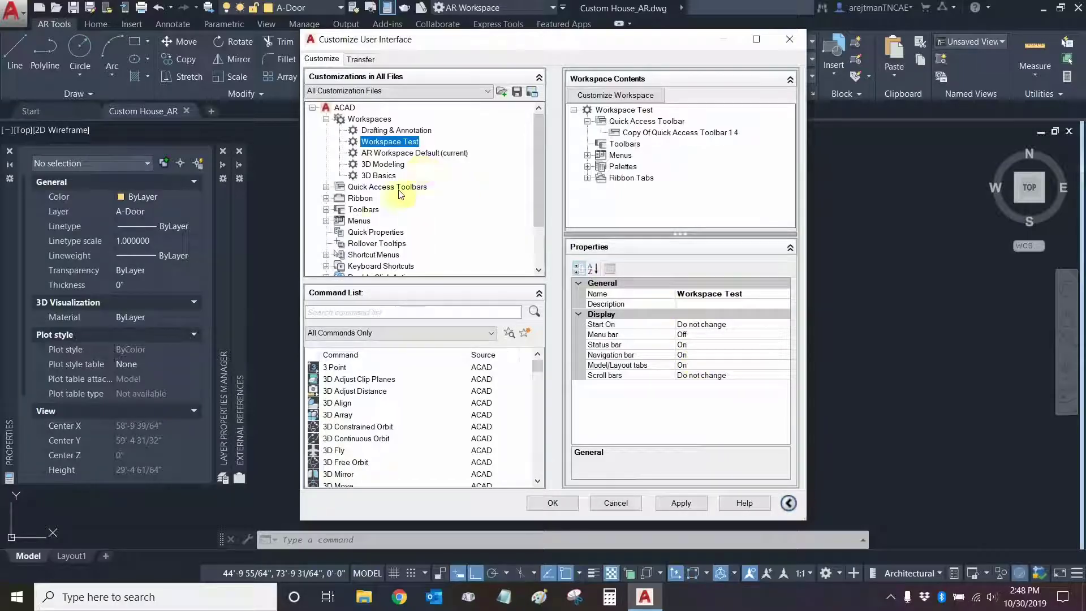
Step: Duplicate the Home - 2D tab among the ribbon tabs in the customization tree
left_click(326, 199)
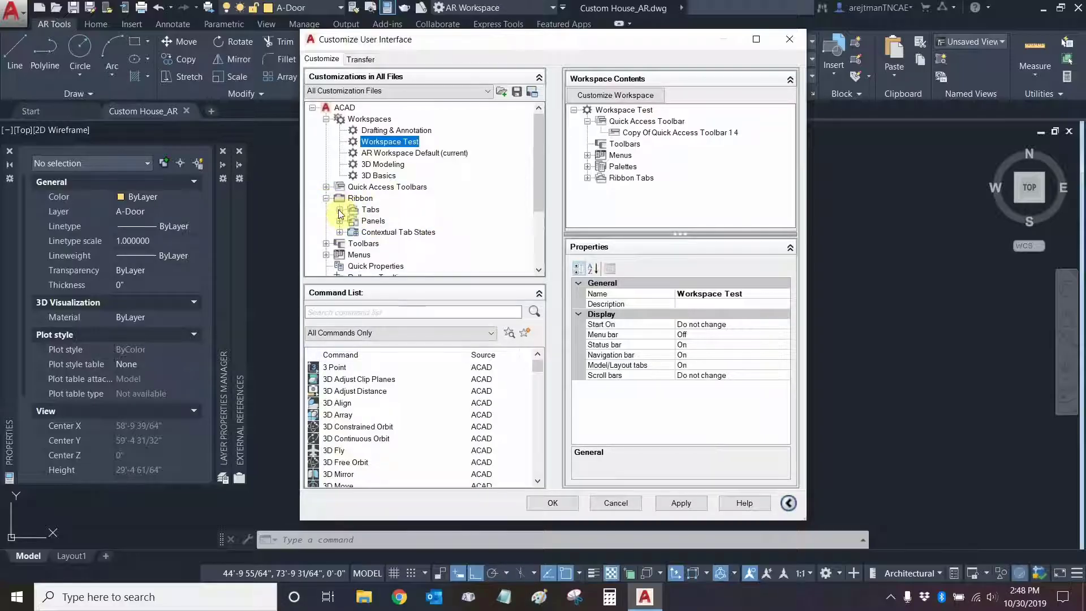
left_click(340, 210)
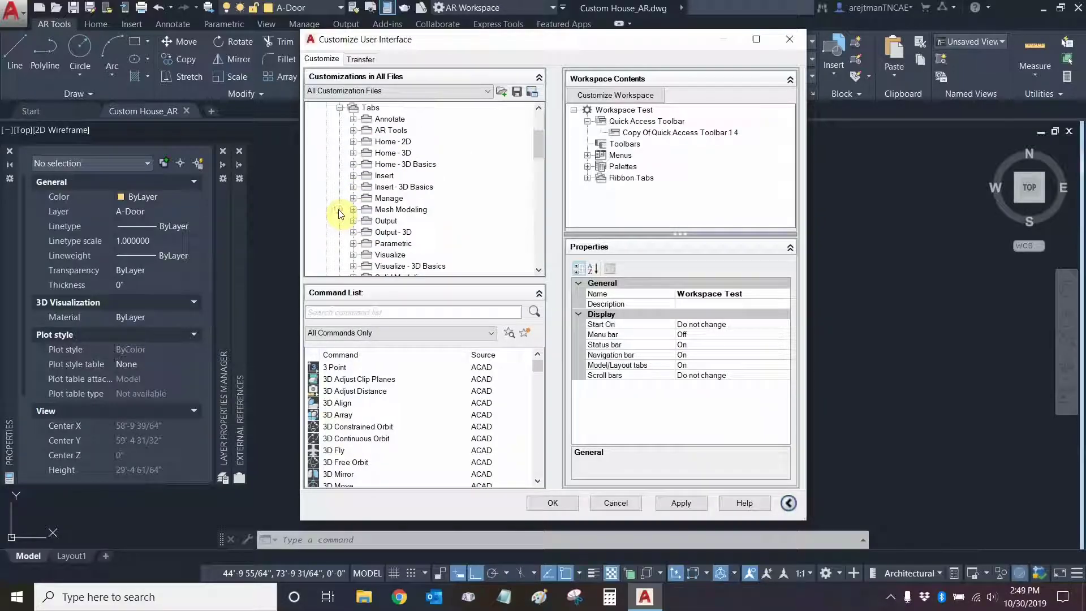
left_click(390, 131)
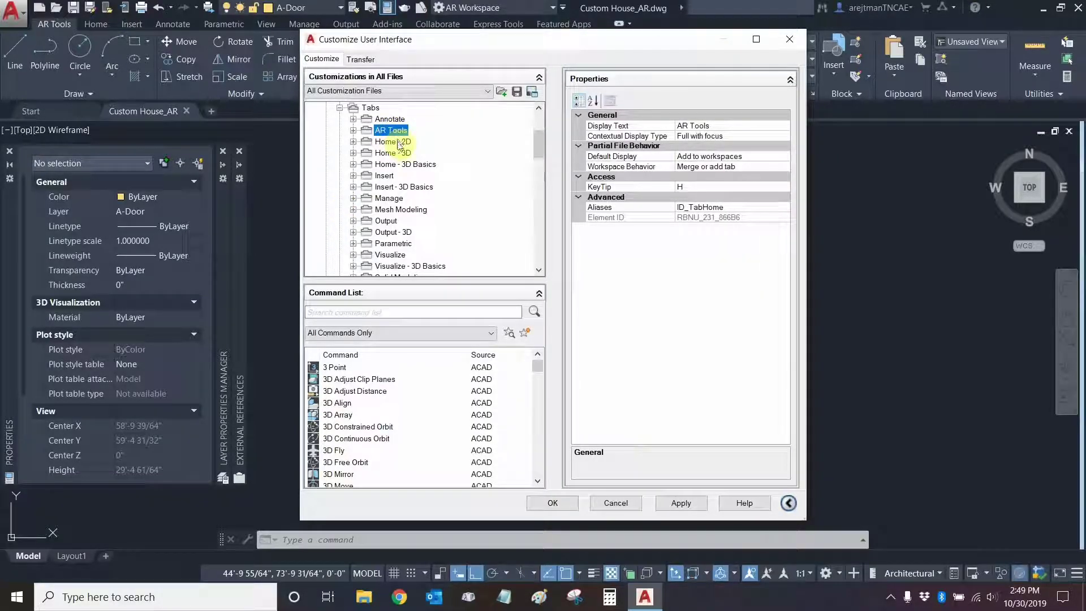
left_click(398, 143)
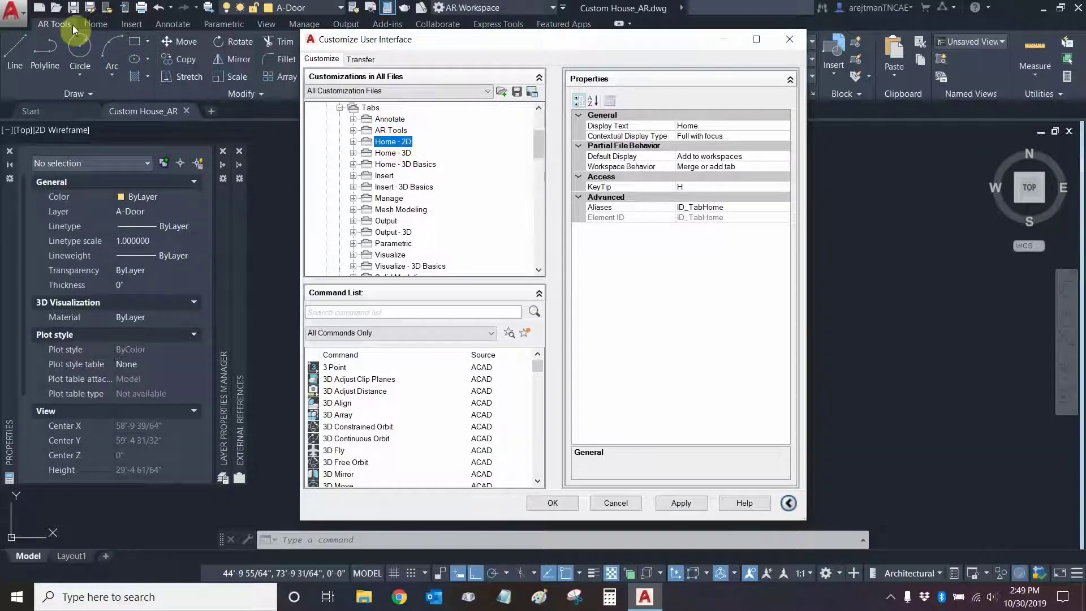
right_click(394, 143)
left_click(439, 197)
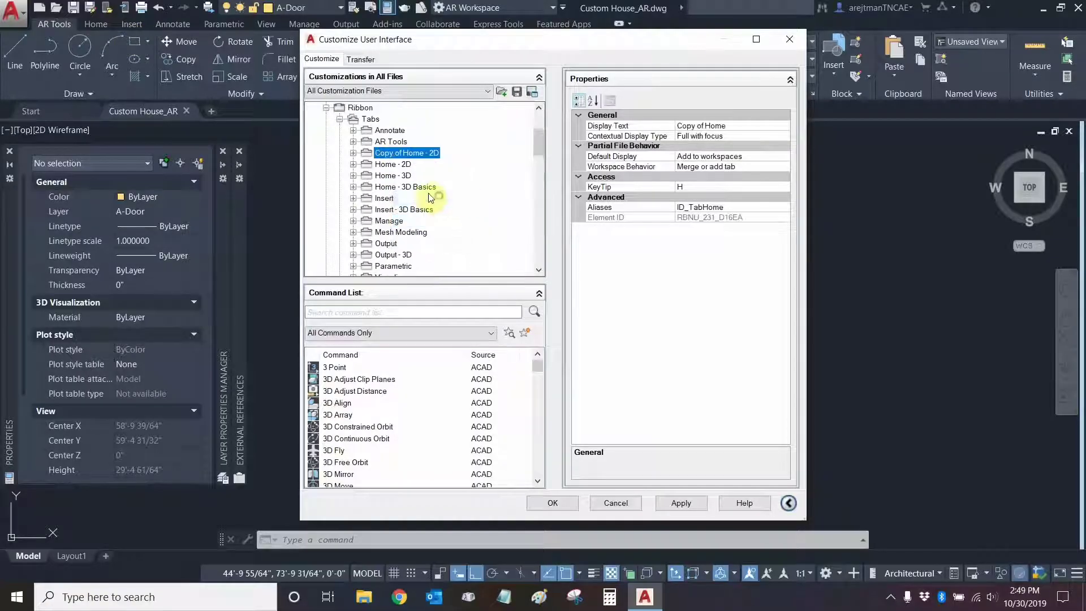
Step: Rename the copied Home - 2D ribbon tab as Tools Test
right_click(411, 158)
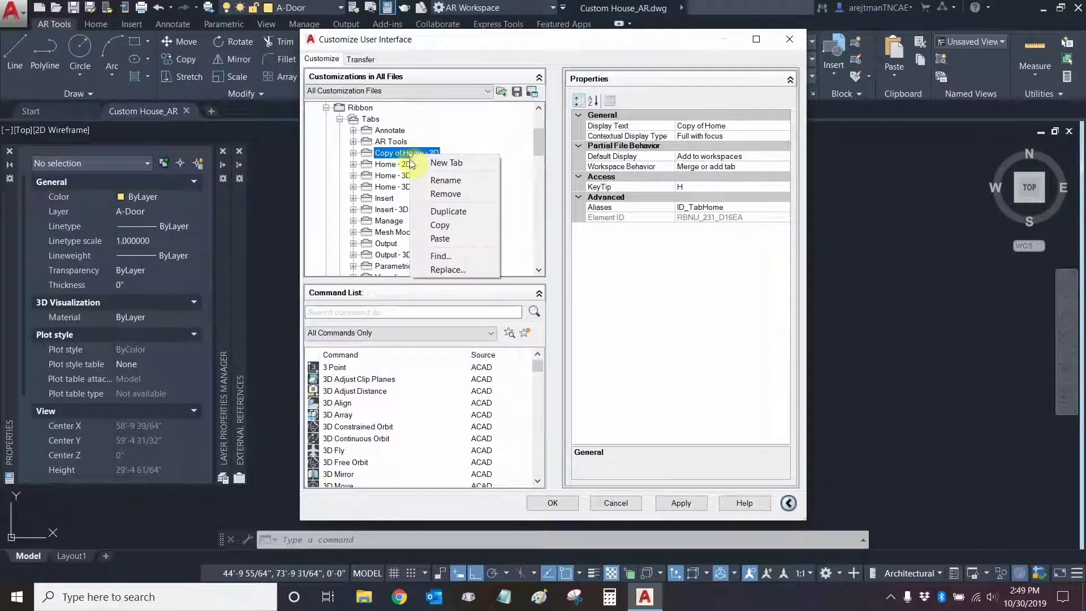
left_click(444, 180)
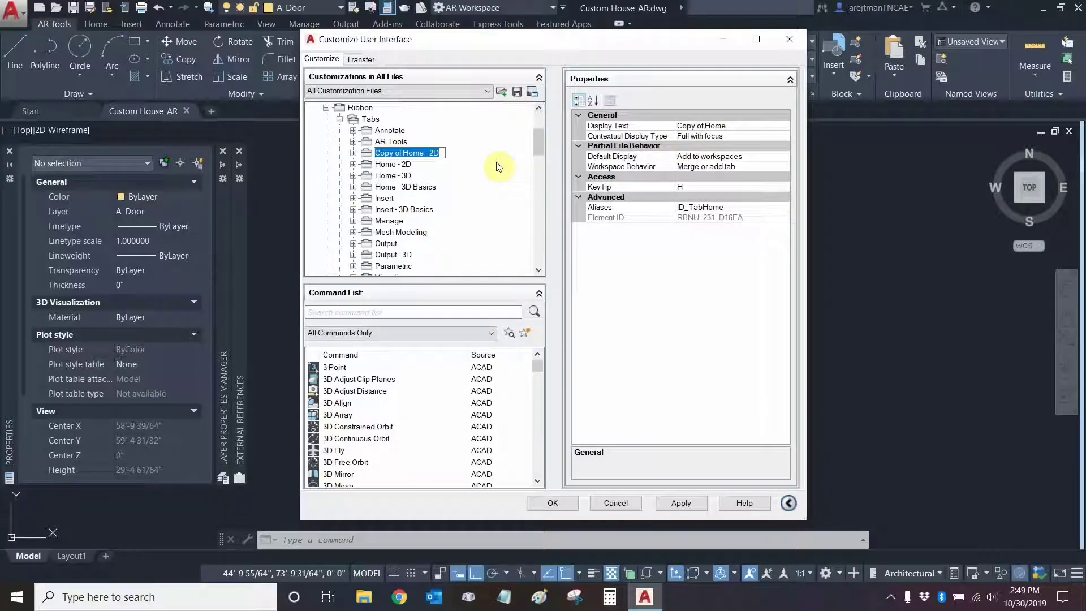
type("Tools Test")
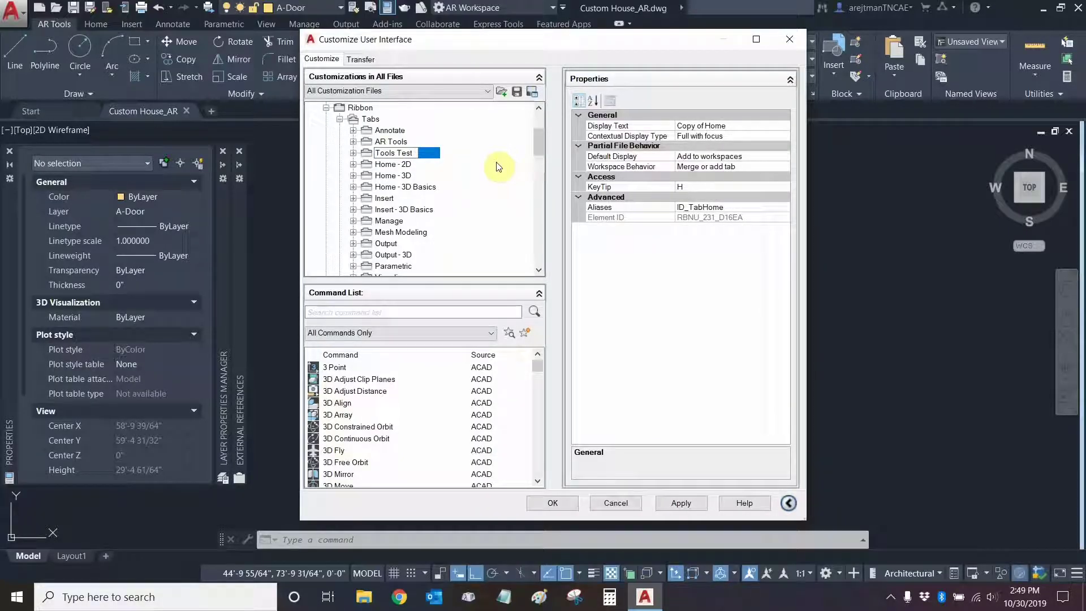
key("Return")
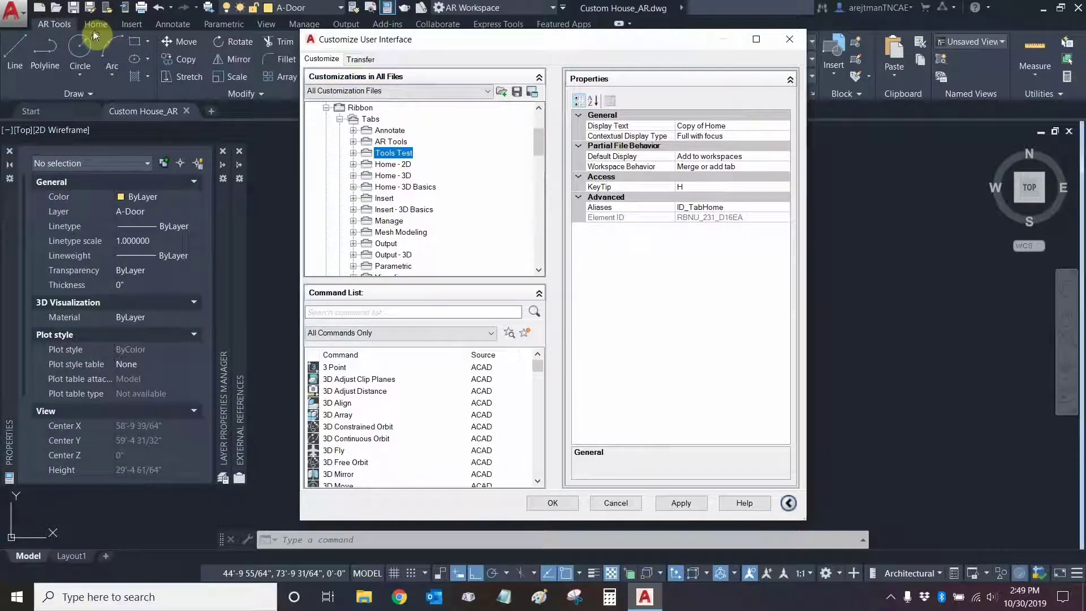
Step: Set the display text of the Tools Test ribbon tab to Tools Test
left_click(743, 126)
left_click(745, 126)
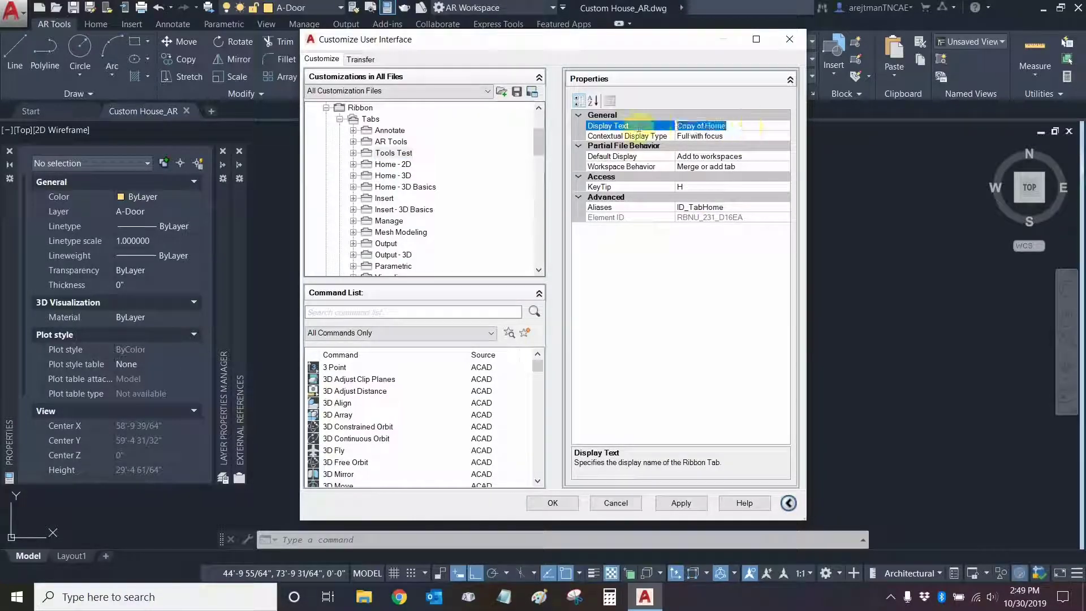
type("Tools Test")
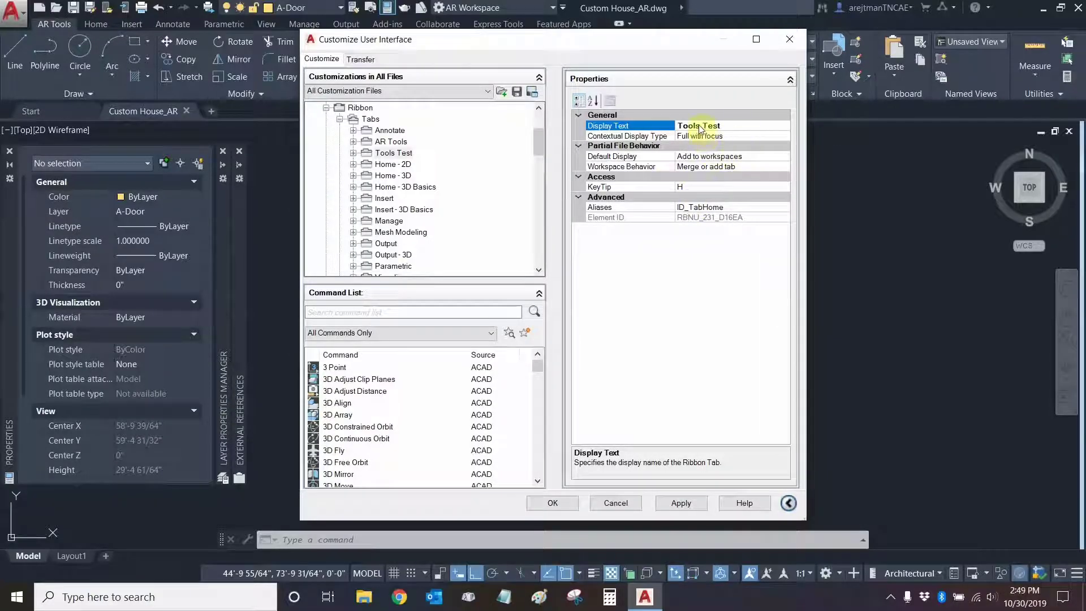
Step: Remove the Home - Groups panel from the Tools Test ribbon tab and confirm the deletion
left_click(353, 154)
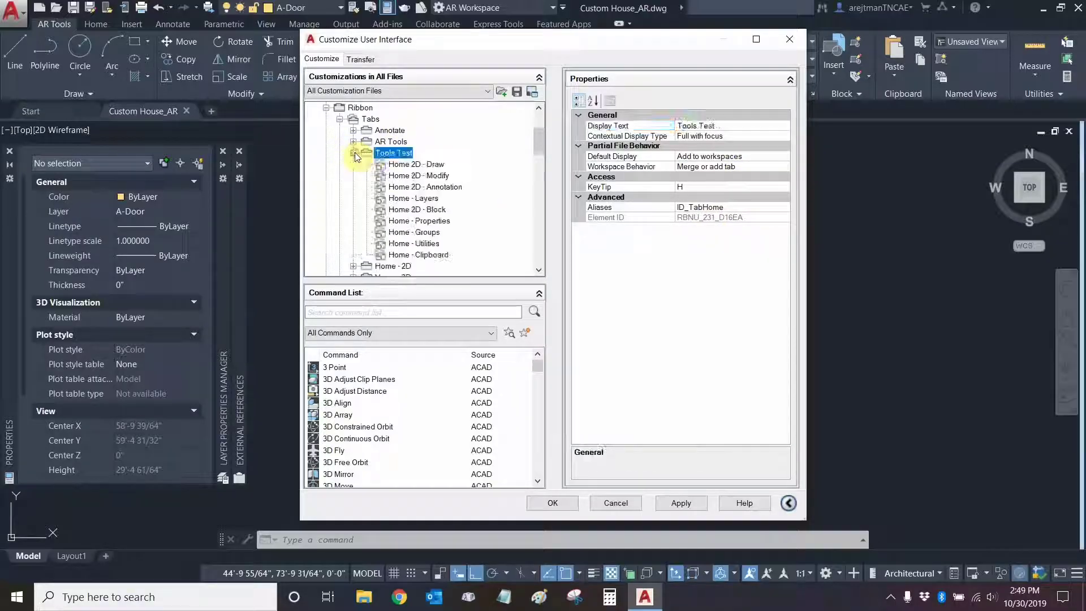
left_click(425, 234)
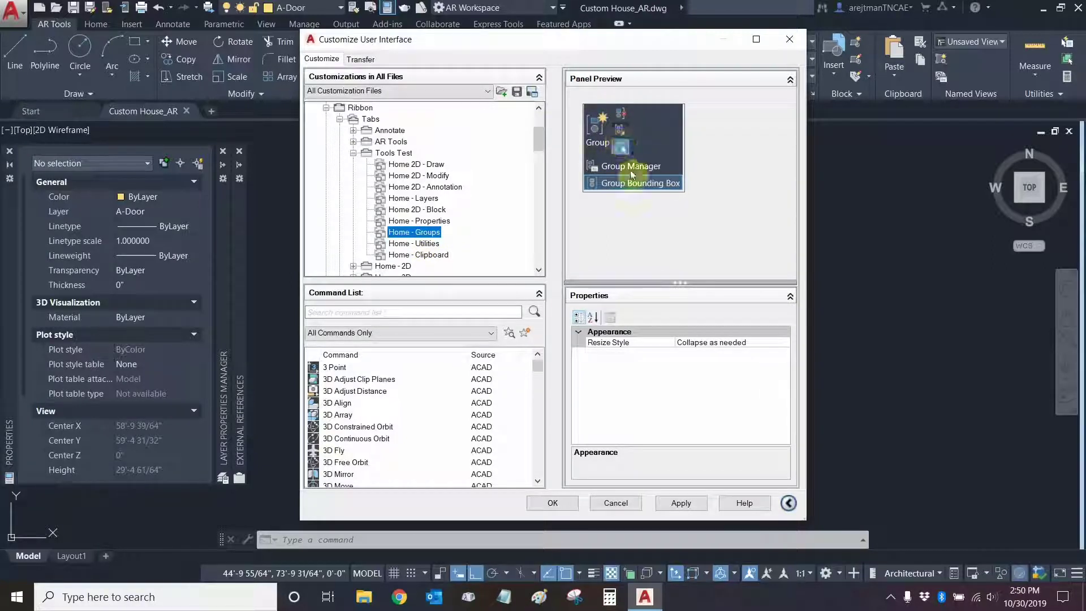
right_click(419, 236)
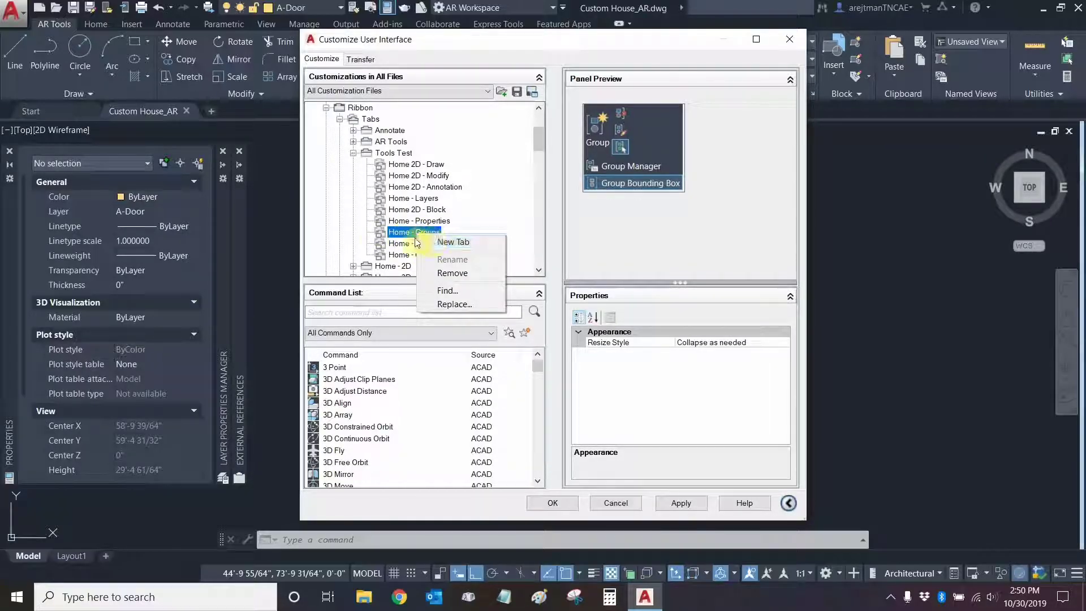
left_click(452, 273)
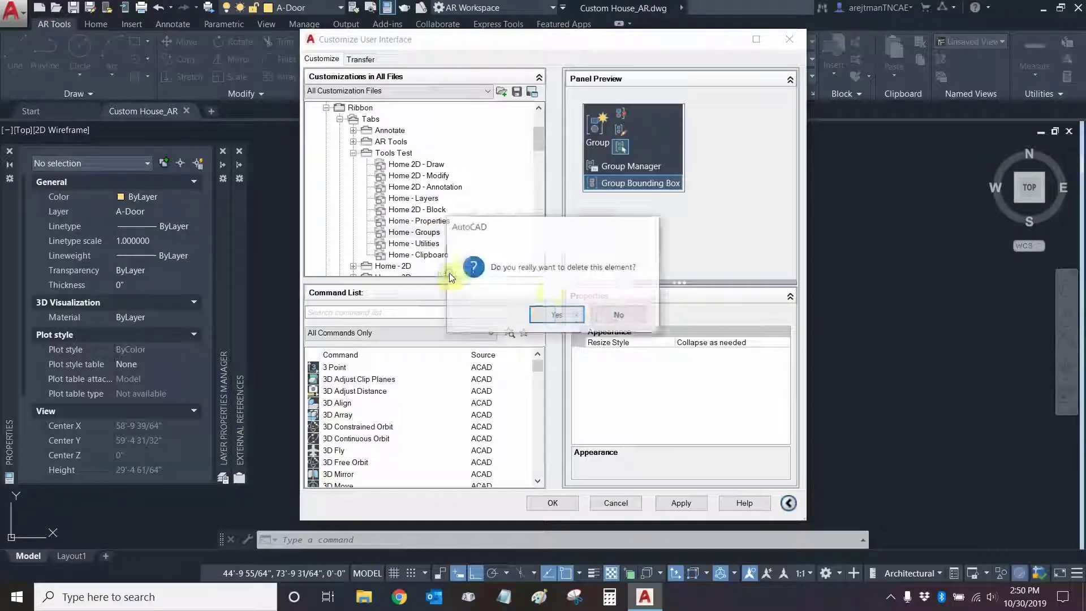
left_click(556, 314)
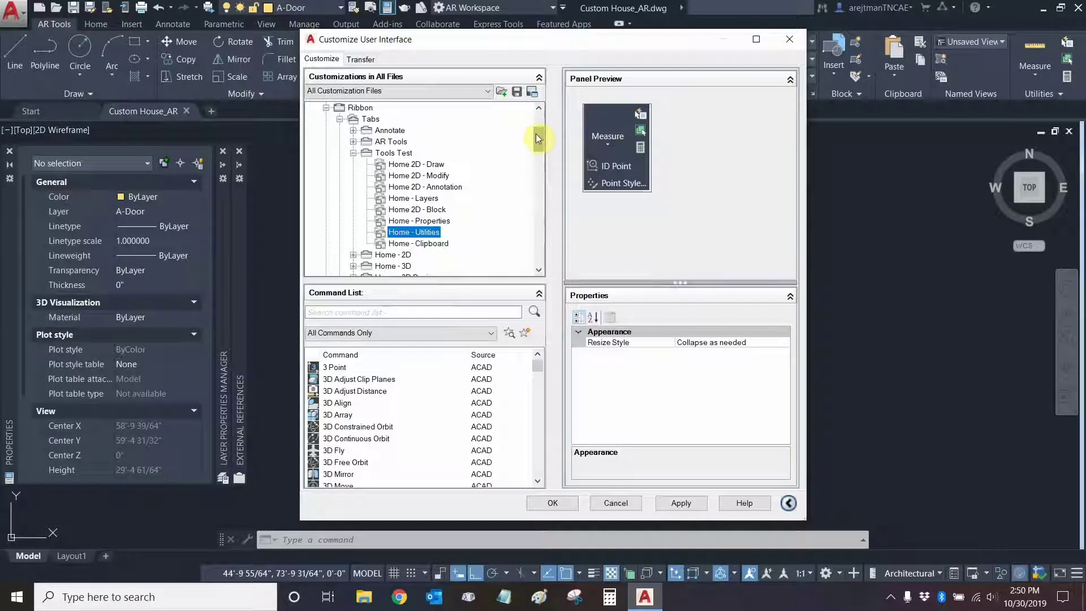
Step: Add the View - Named Views panel from the View 2D tab to Tools Test, between Home - Properties and Home - Utilities
left_click_drag(534, 134, 530, 221)
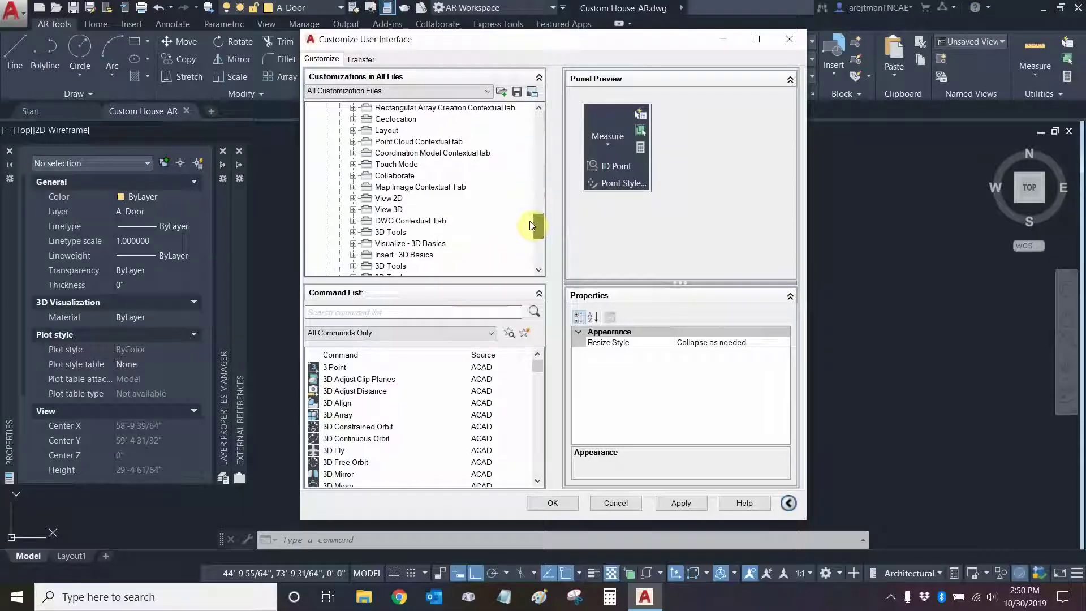
left_click(353, 198)
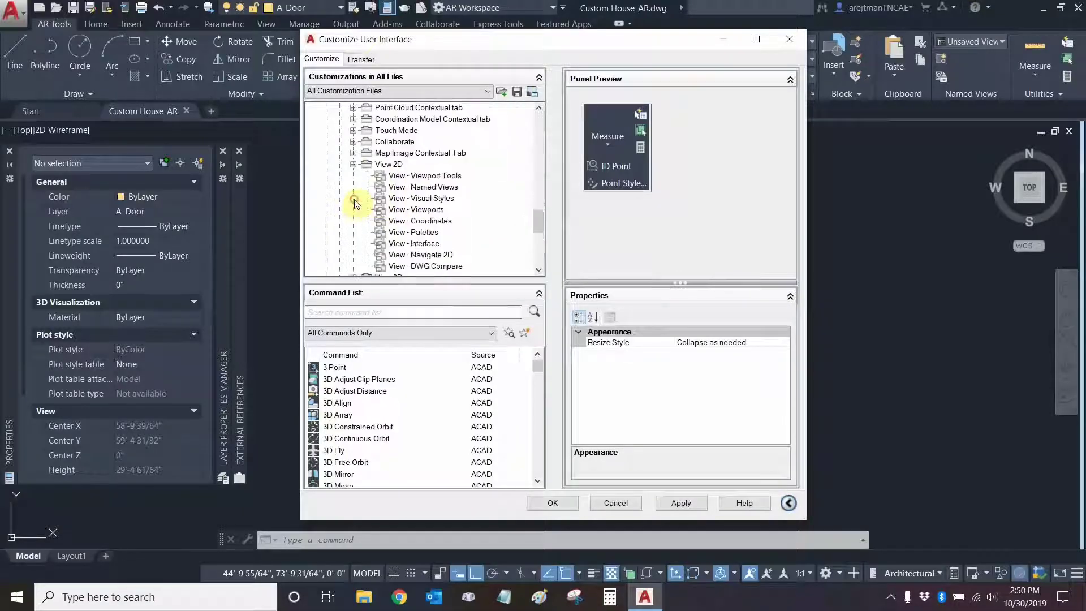
left_click(430, 187)
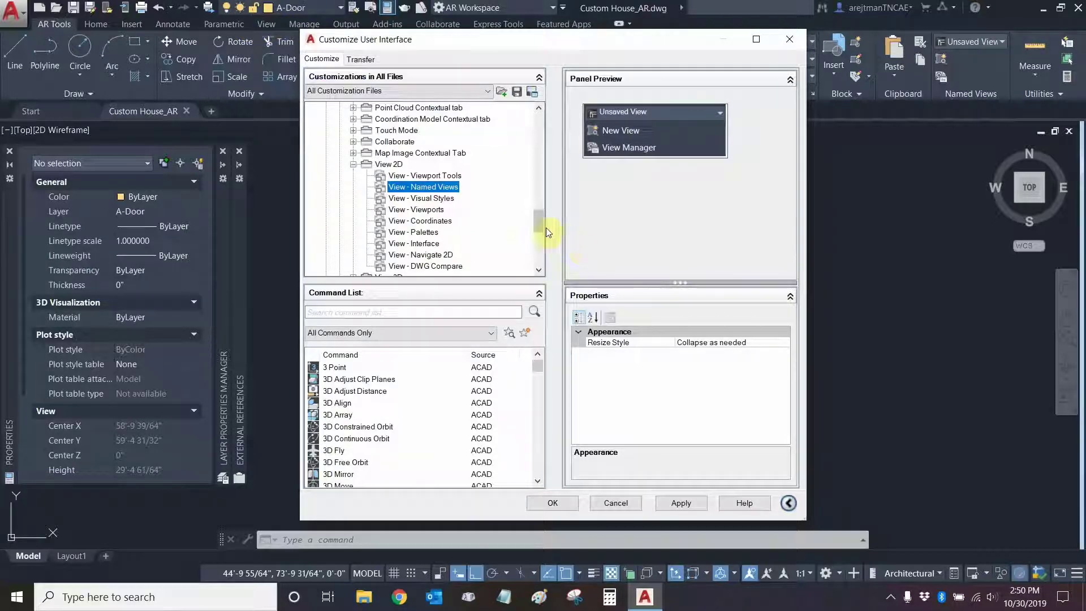
scroll(539, 220, "up", 2)
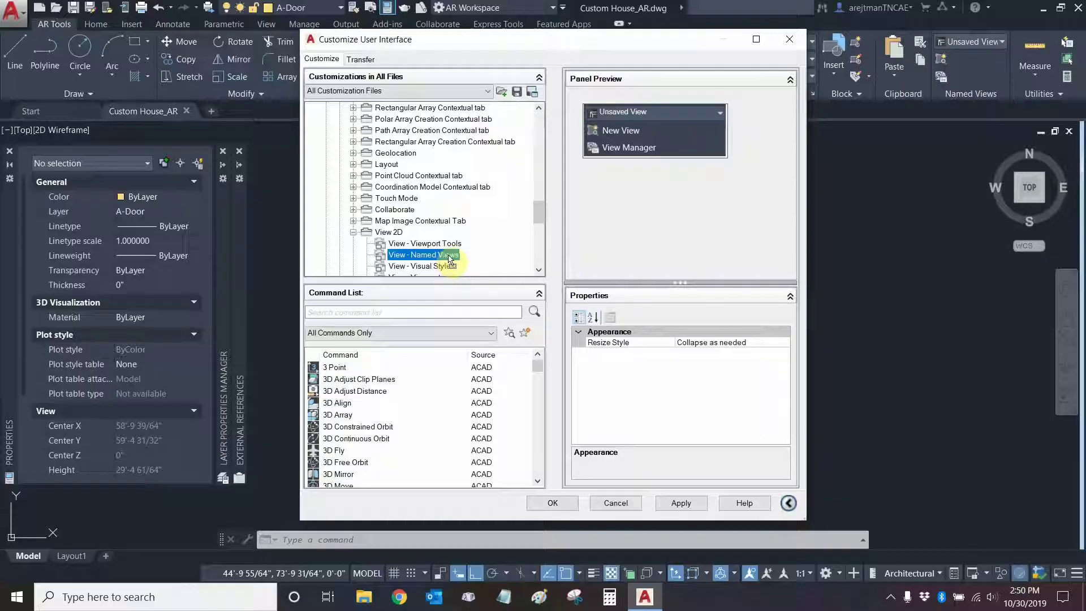
left_click_drag(447, 259, 440, 110)
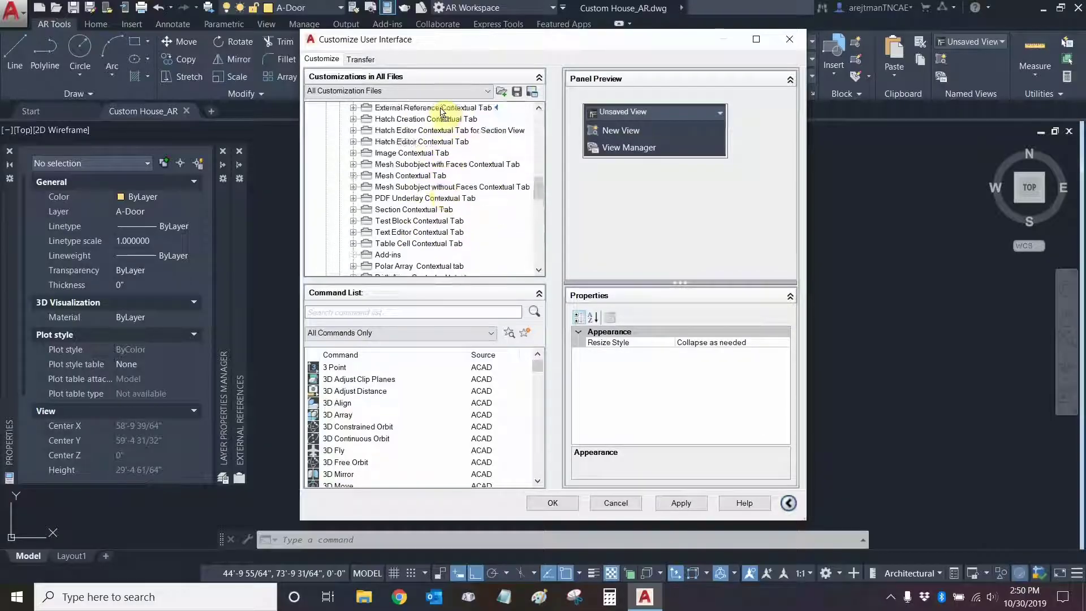
scroll(441, 112, "up", 7)
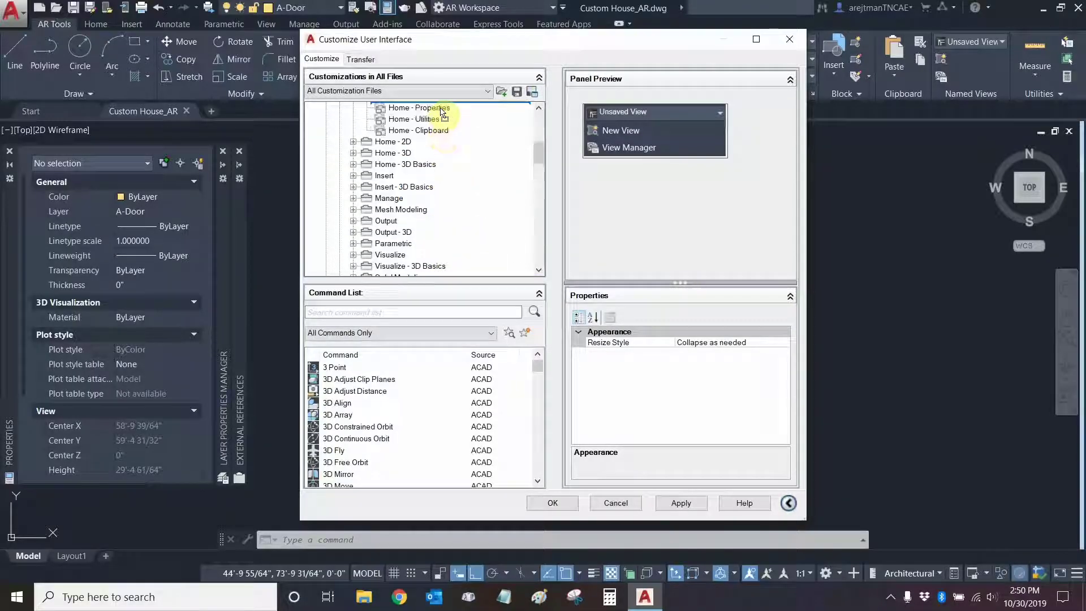
mouse_move(441, 113)
left_mouse_down()
mouse_move(443, 276)
mouse_move(443, 150)
mouse_move(450, 187)
left_mouse_up()
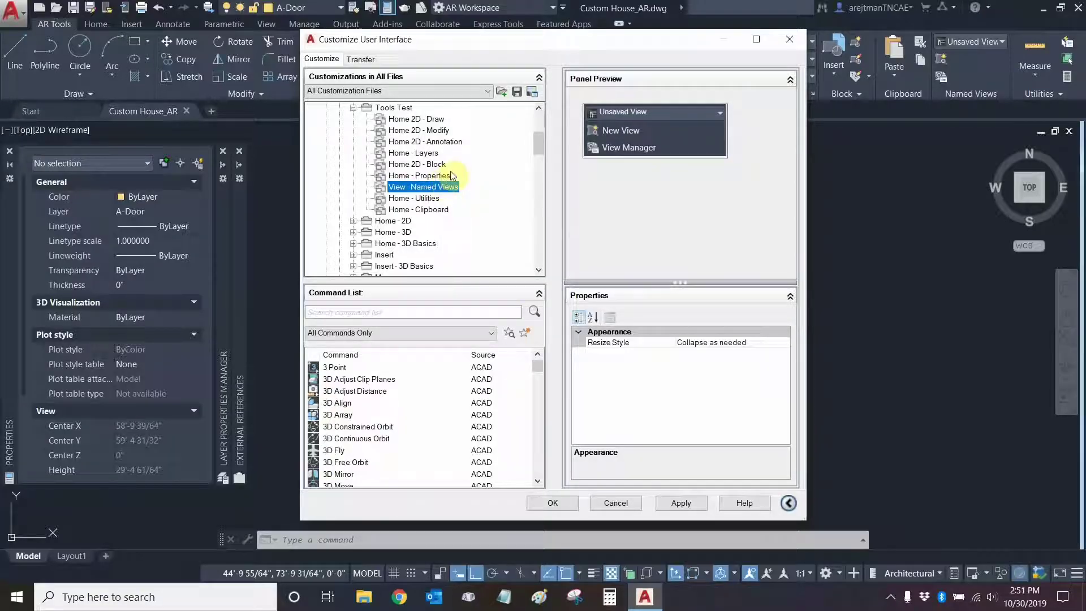
Step: Move the Home 2D - Block panel between Home - Properties and View - Named Views in the Tools Test tab, and collapse the tab's panel list
left_click(433, 165)
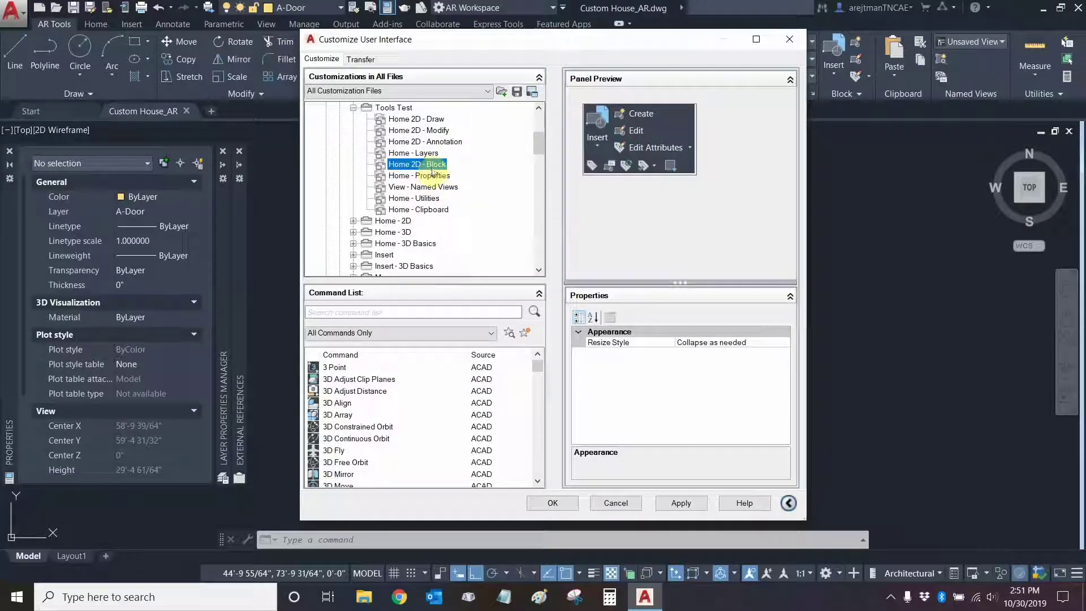
mouse_move(436, 165)
left_mouse_down()
mouse_move(439, 186)
mouse_move(436, 171)
left_mouse_up()
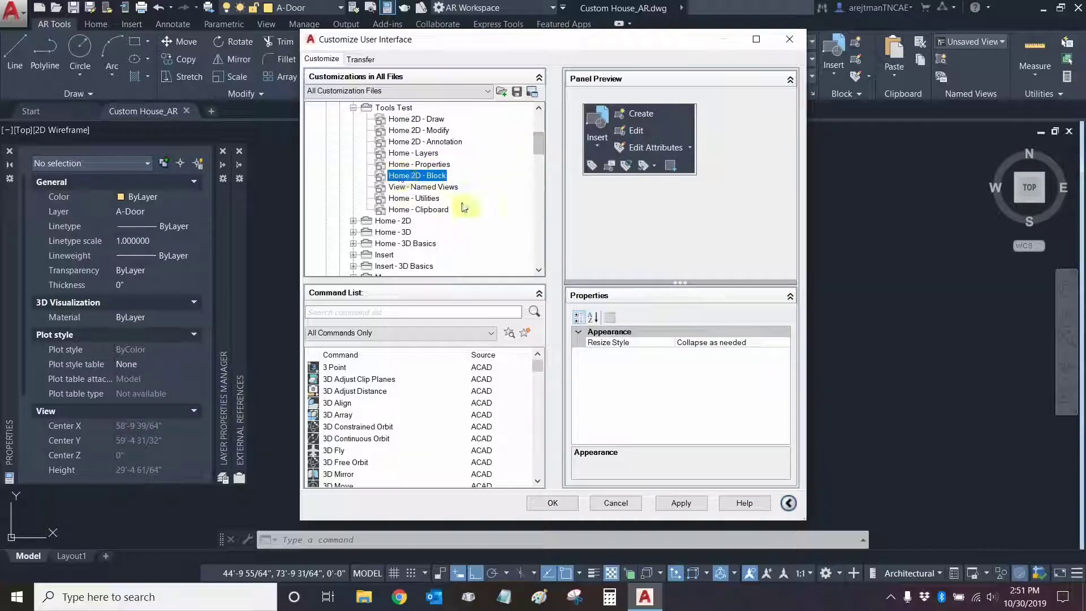
scroll(538, 148, "up", 1)
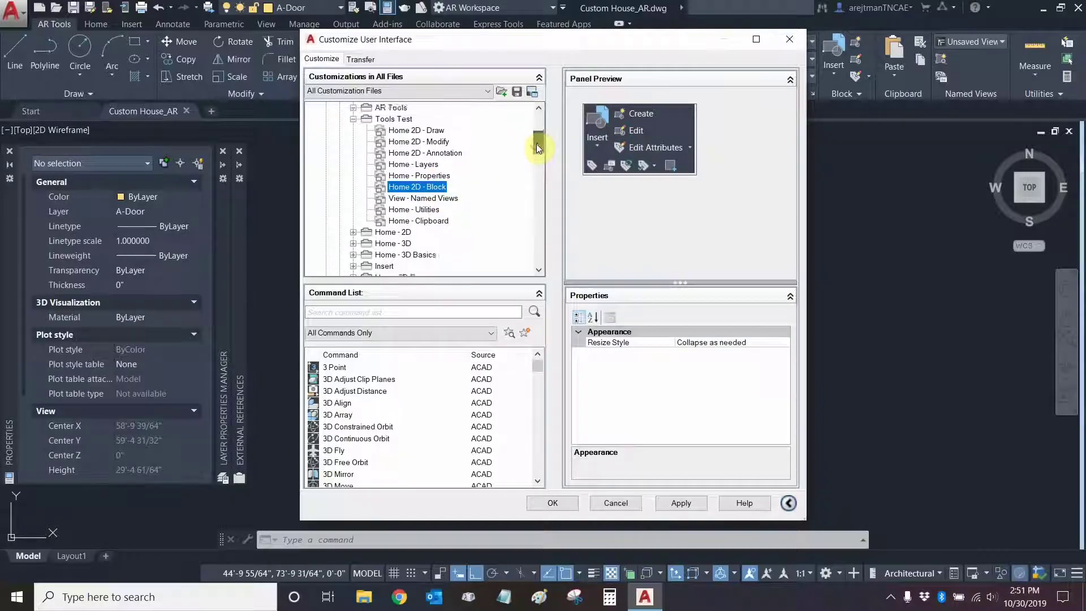
left_click(356, 145)
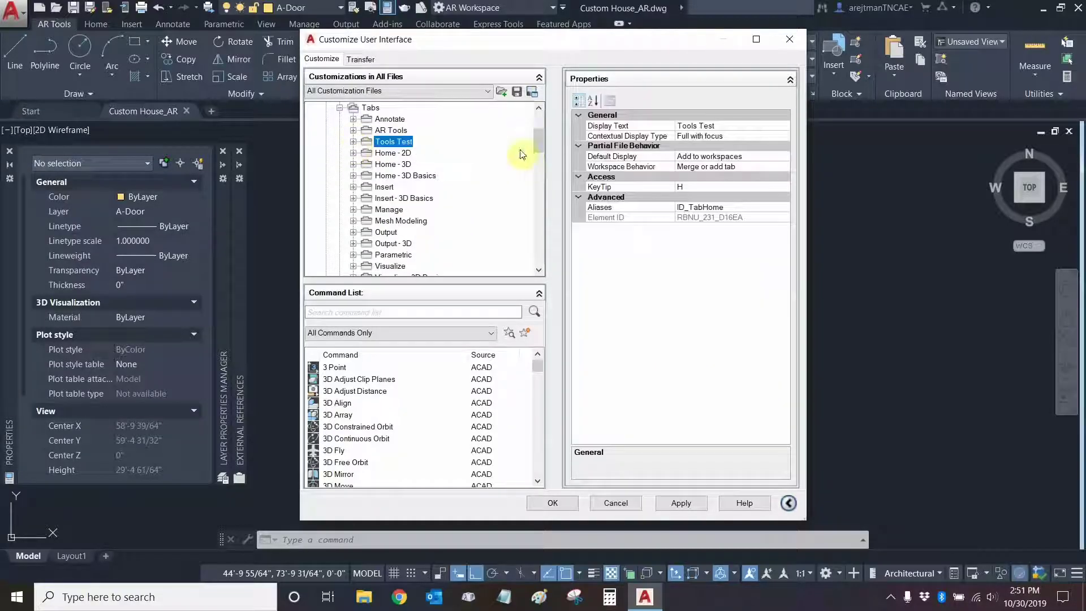
Step: Start customizing the Workspace Test workspace and include the Tools Test ribbon tab in it
scroll(538, 139, "up", 3)
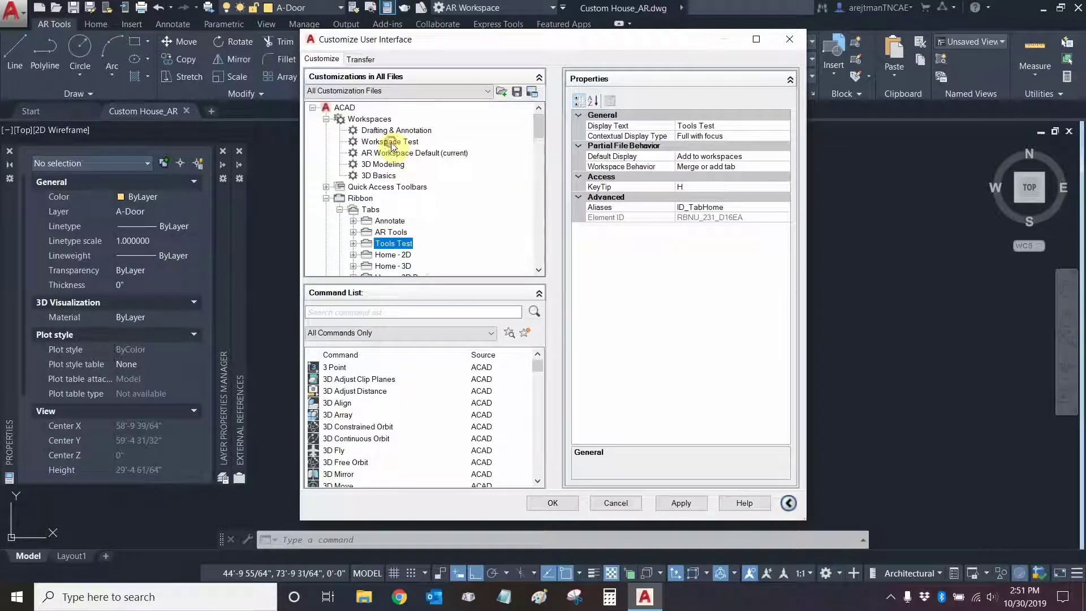
left_click(391, 142)
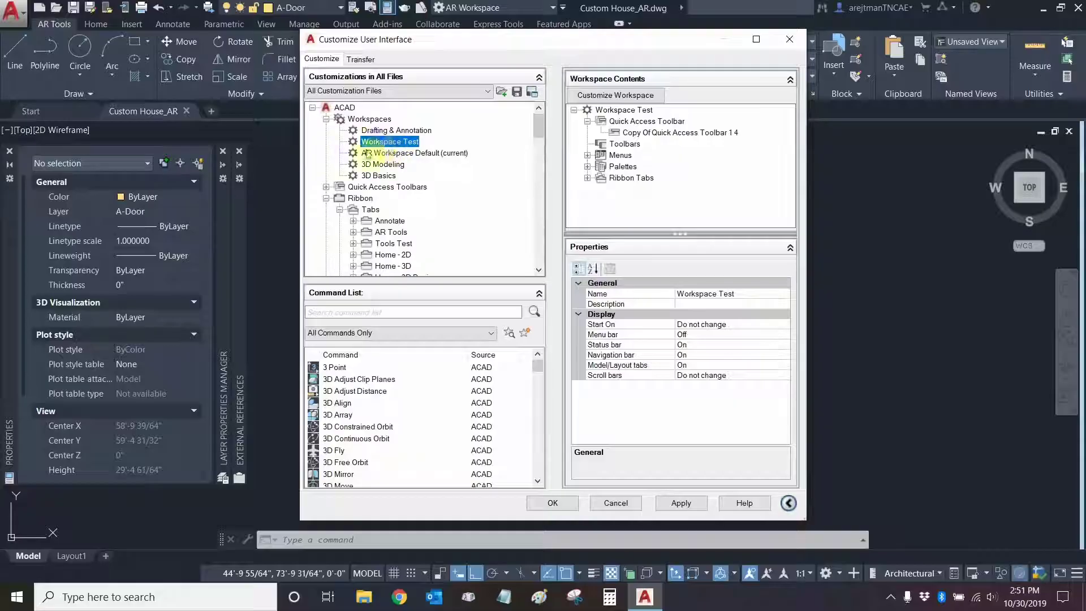
left_click(614, 96)
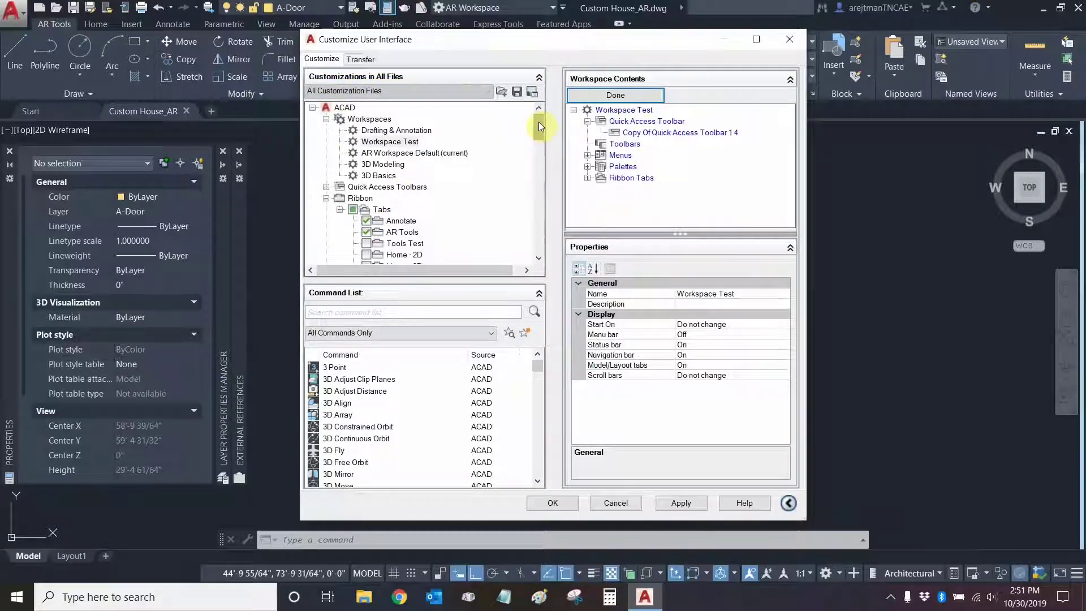
left_click_drag(539, 121, 538, 134)
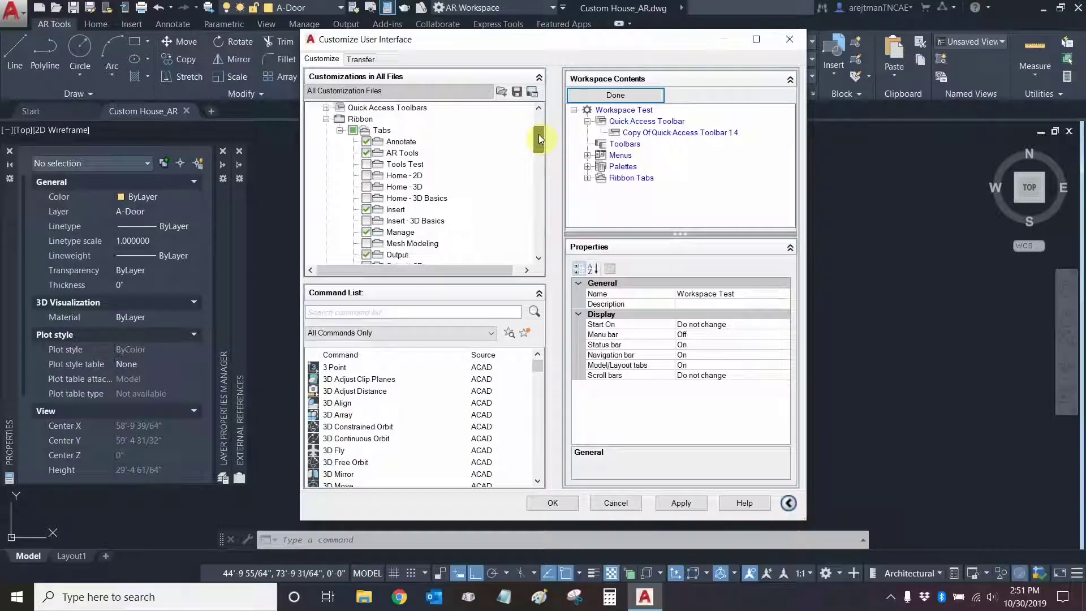
left_click(367, 165)
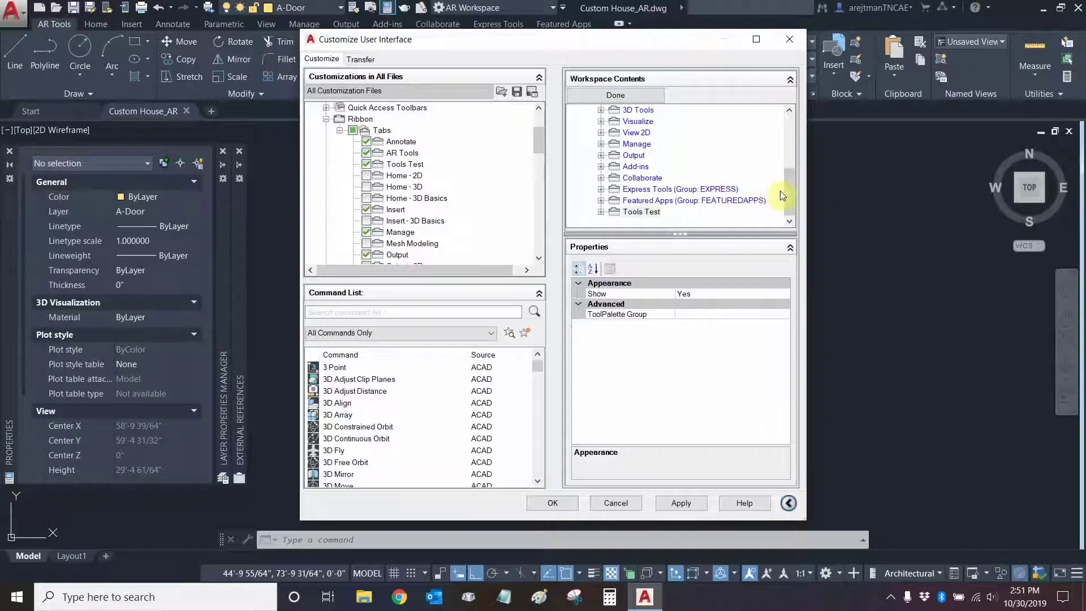
Step: Move Tools Test to the first position among the ribbon tabs of Workspace Test, ahead of AR Tools
mouse_move(790, 194)
left_mouse_down()
mouse_move(790, 162)
mouse_move(789, 199)
left_mouse_up()
left_click(647, 212)
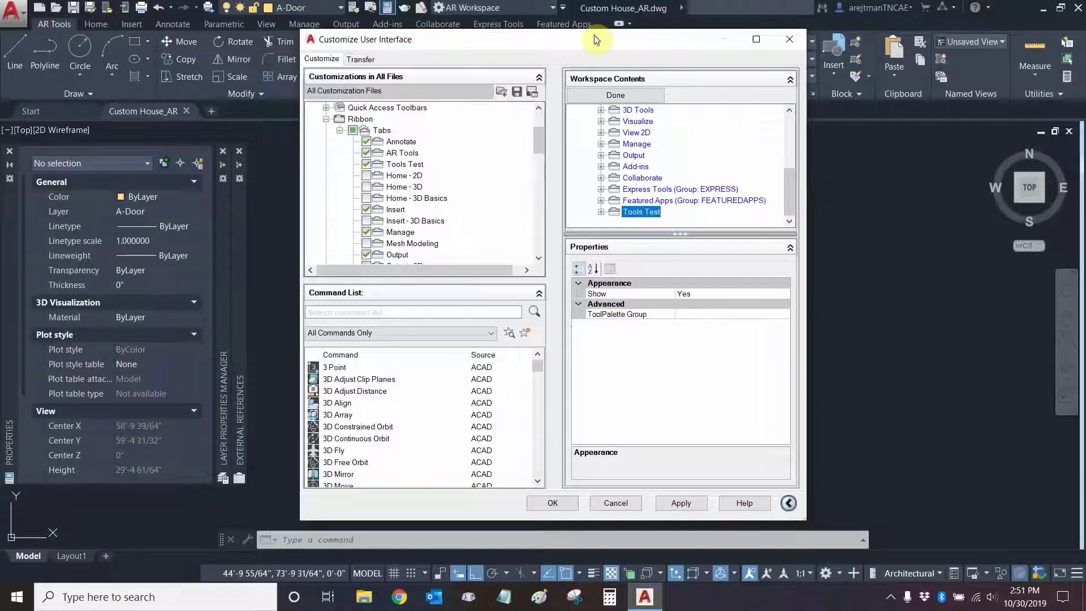
left_click_drag(625, 218, 646, 146)
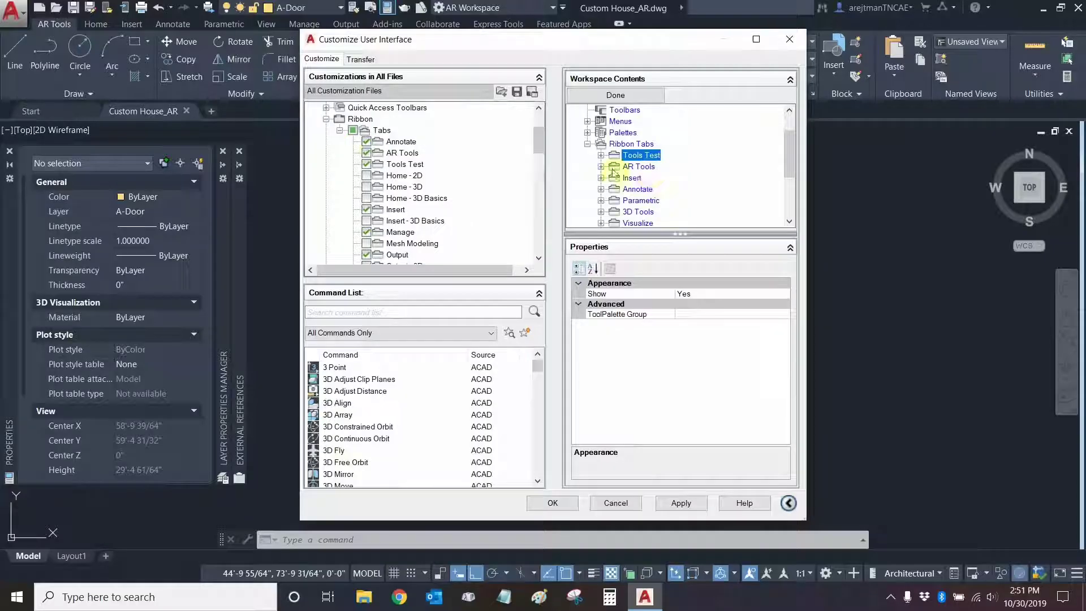
Step: Replace the AR Tools ribbon tab in Workspace Test with Home - 2D, placed between Tools Test and Insert, and finish customizing the workspace
left_click(367, 155)
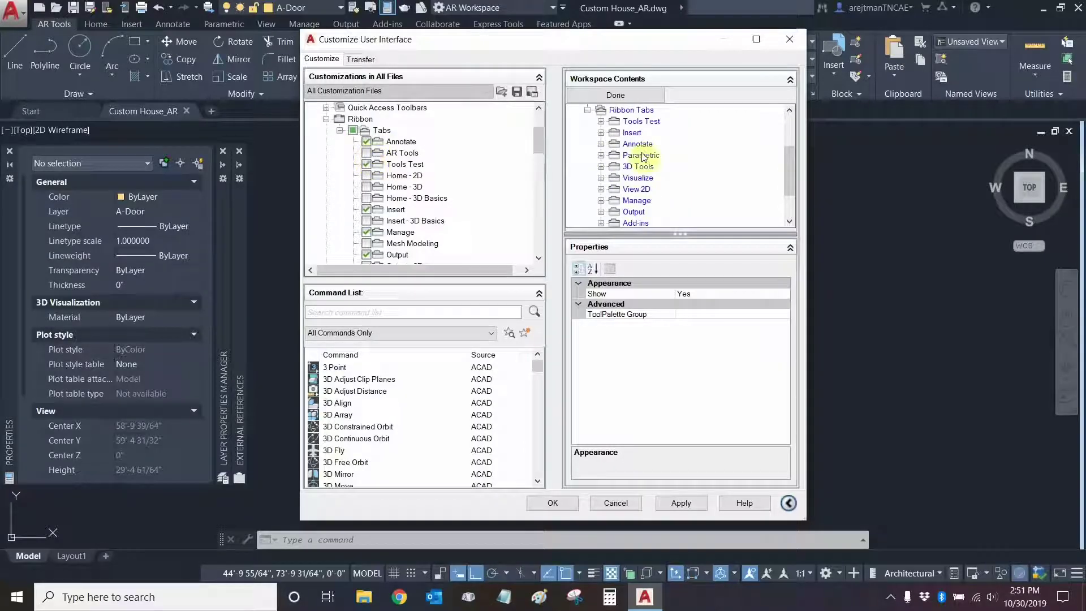
left_click(366, 176)
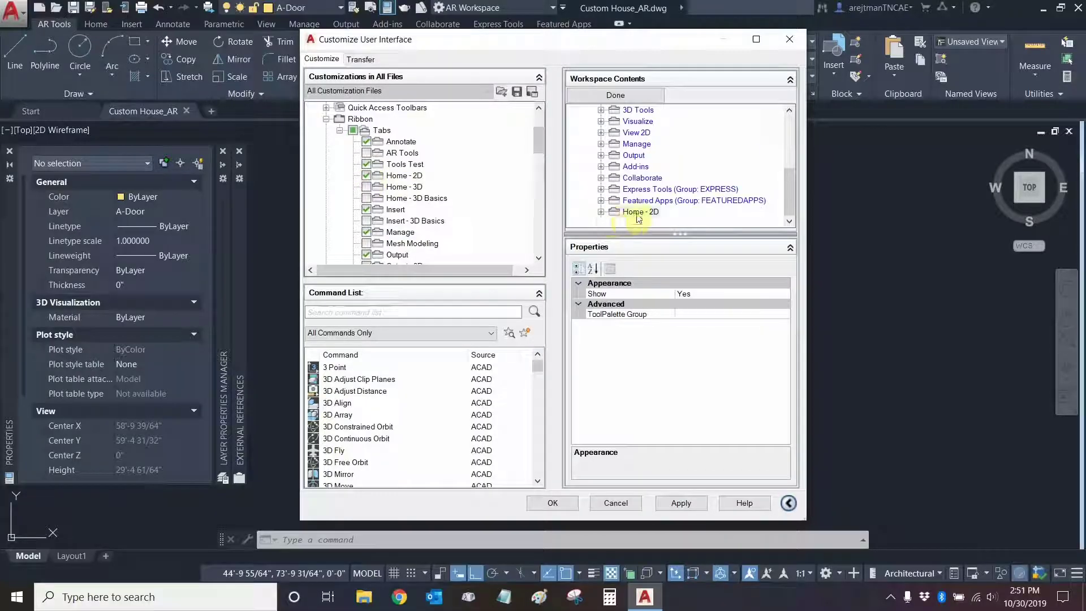
mouse_move(644, 213)
left_mouse_down()
mouse_move(647, 226)
mouse_move(630, 174)
mouse_move(655, 140)
mouse_move(611, 103)
mouse_move(650, 177)
mouse_move(650, 205)
mouse_move(684, 187)
left_mouse_up()
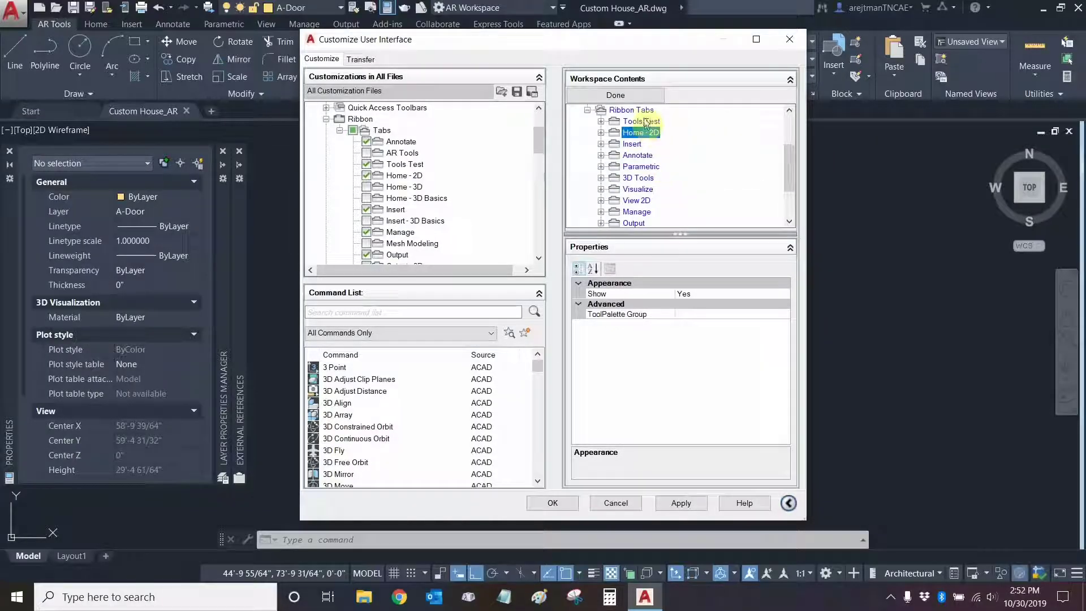
scroll(639, 181, "down", 2)
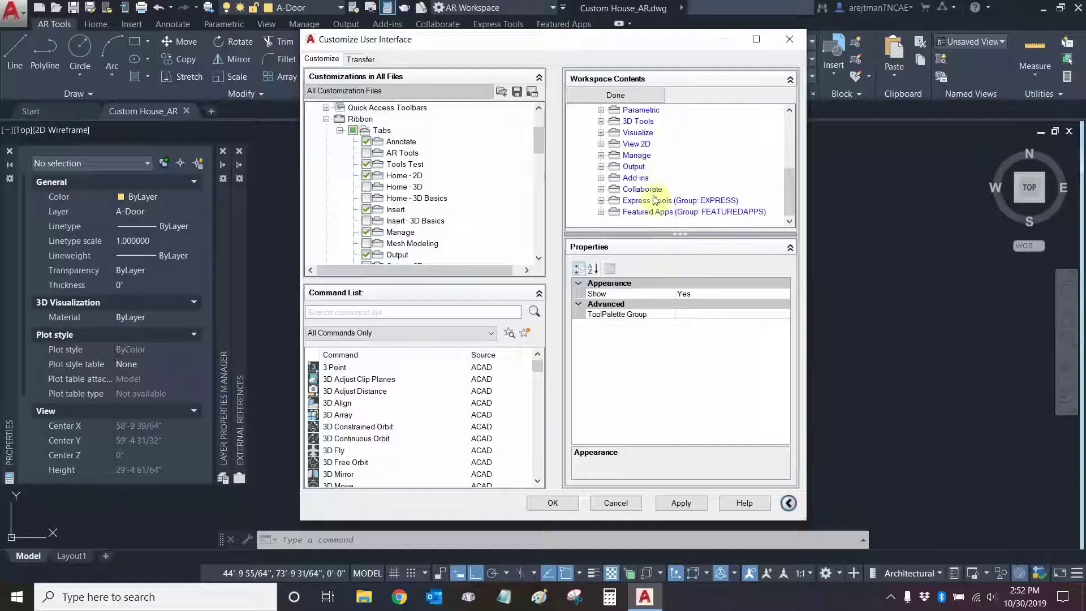
scroll(667, 207, "up", 3)
scroll(655, 191, "up", 1)
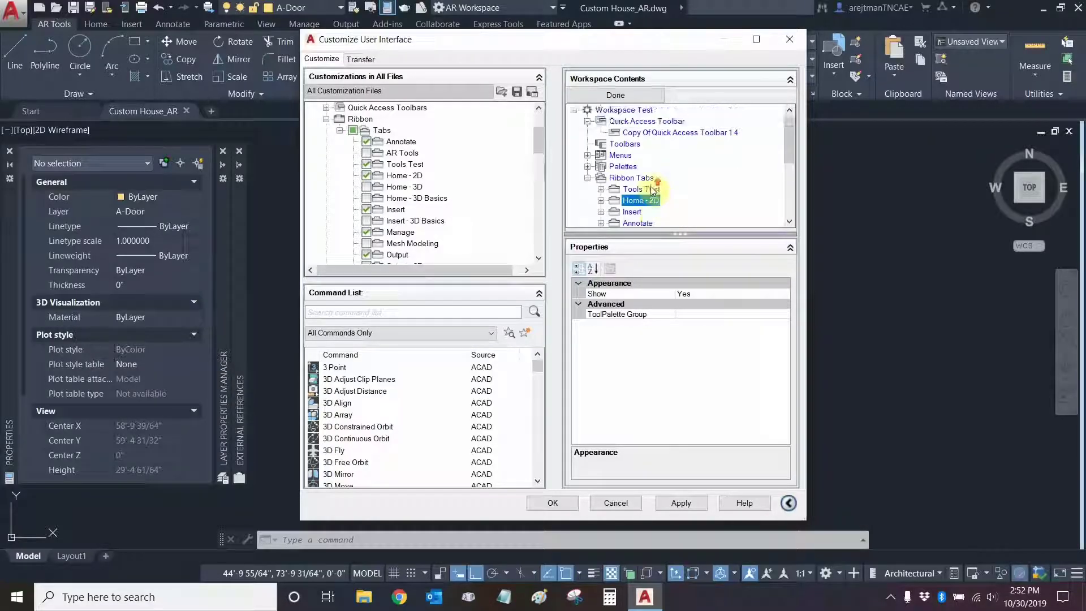
left_click(620, 98)
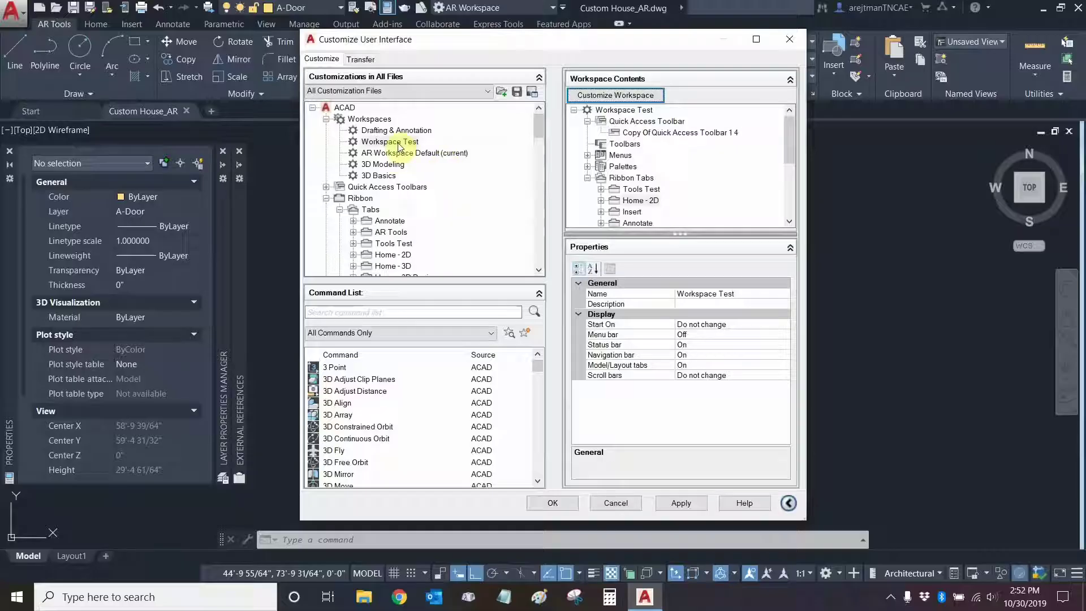
Step: Set Workspace Test as the current workspace, then apply the interface customizations and close the dialog
right_click(396, 142)
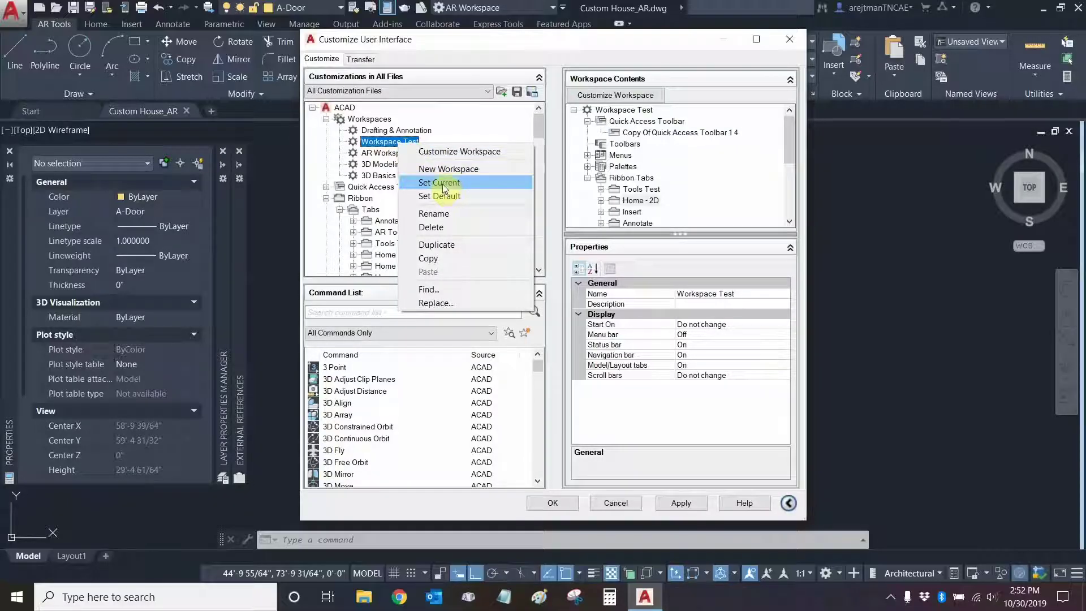
left_click(444, 183)
right_click(399, 142)
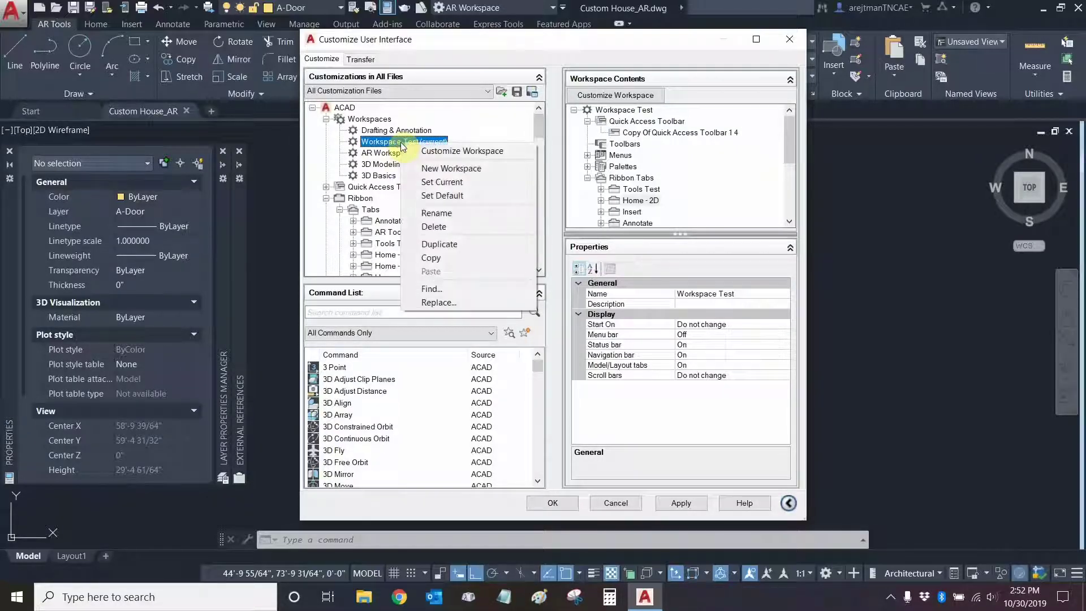
left_click(469, 52)
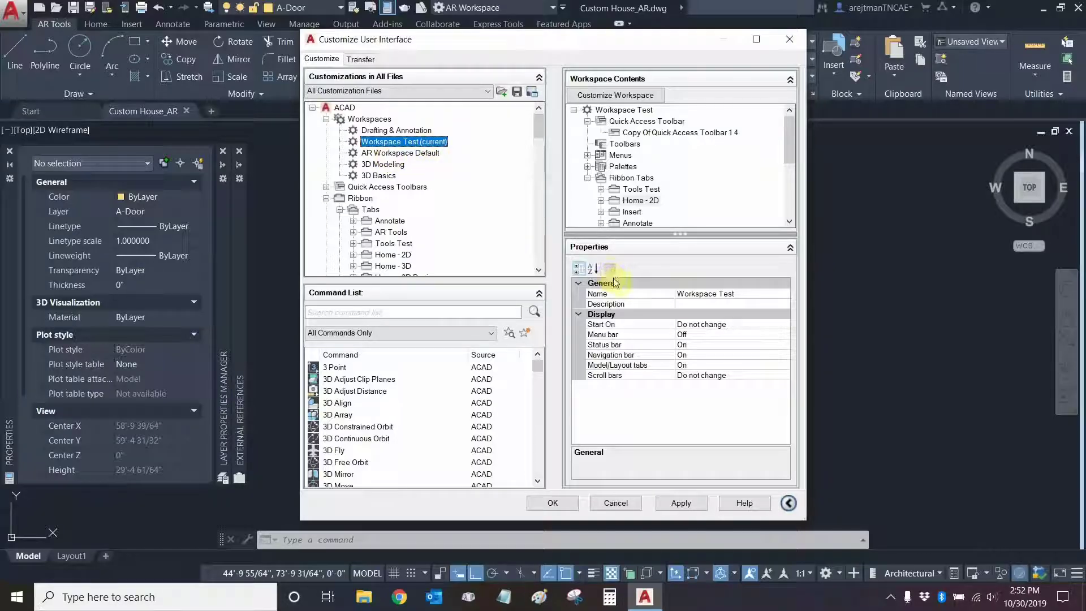
left_click(690, 507)
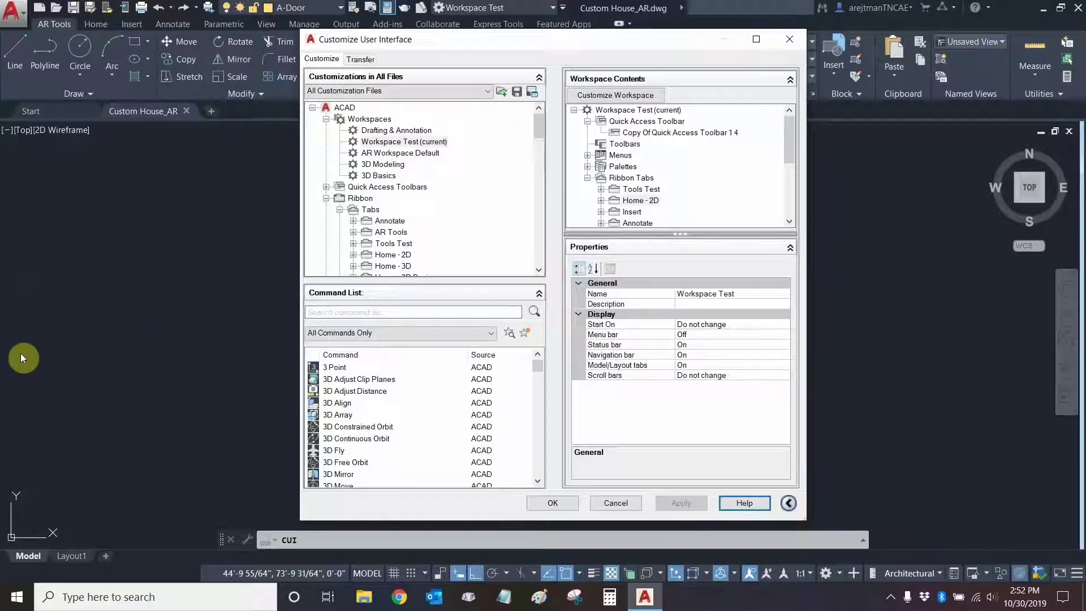
left_click(565, 504)
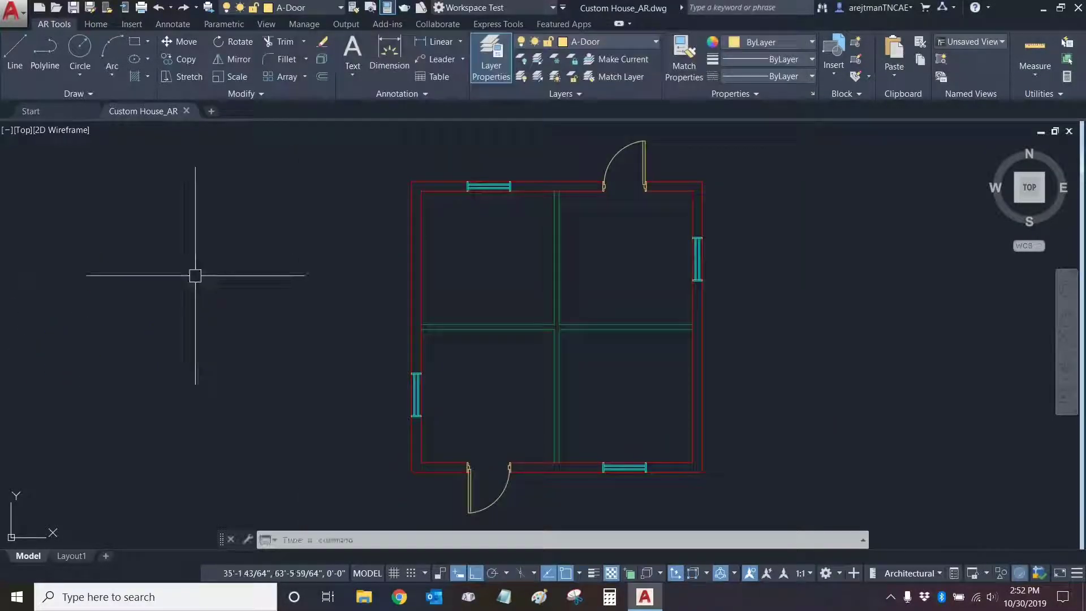